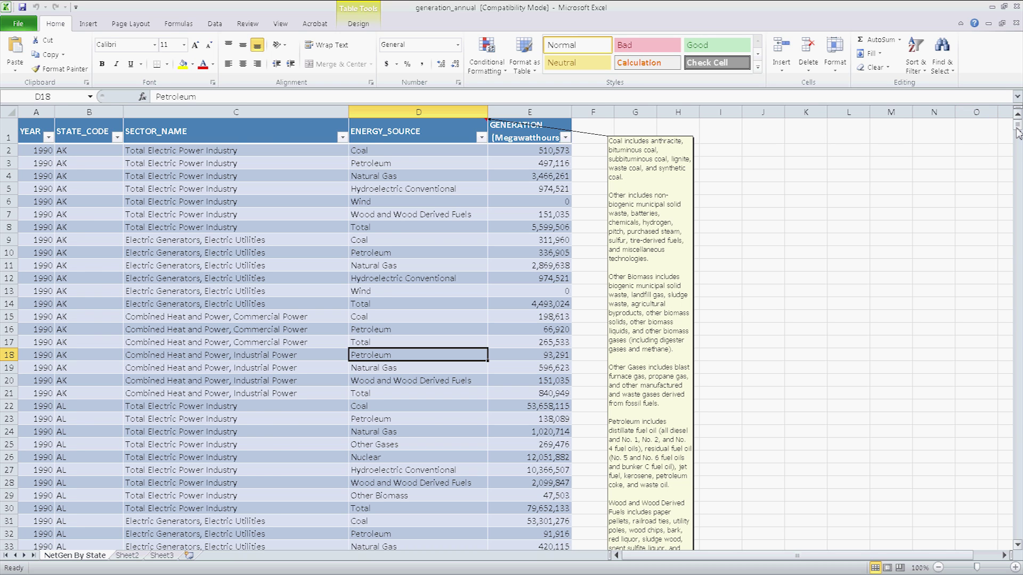
Select the generation table from header A1:E1 down to the last row, A1:E35290
{"action": "mouse_move", "coordinate": [1018, 132]}
{"action": "left_mouse_down"}
{"action": "mouse_move", "coordinate": [1017, 283]}
{"action": "mouse_move", "coordinate": [989, 554]}
{"action": "mouse_move", "coordinate": [1018, 121]}
{"action": "mouse_move", "coordinate": [1018, 140]}
{"action": "left_mouse_up"}
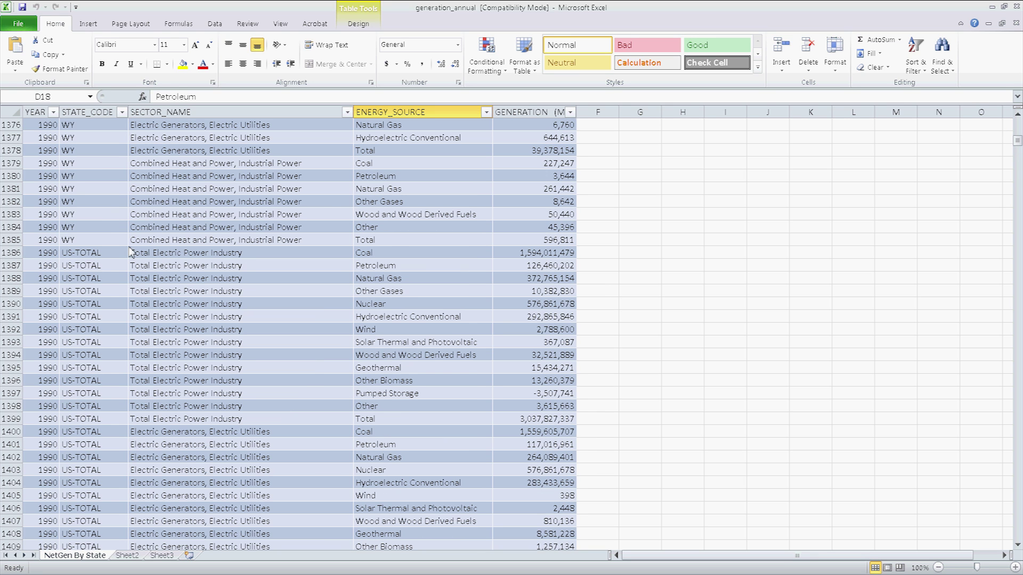
{"action": "scroll", "coordinate": [106, 315], "scroll_direction": "down", "scroll_amount": 2}
{"action": "scroll", "coordinate": [106, 315], "scroll_direction": "down", "scroll_amount": 17}
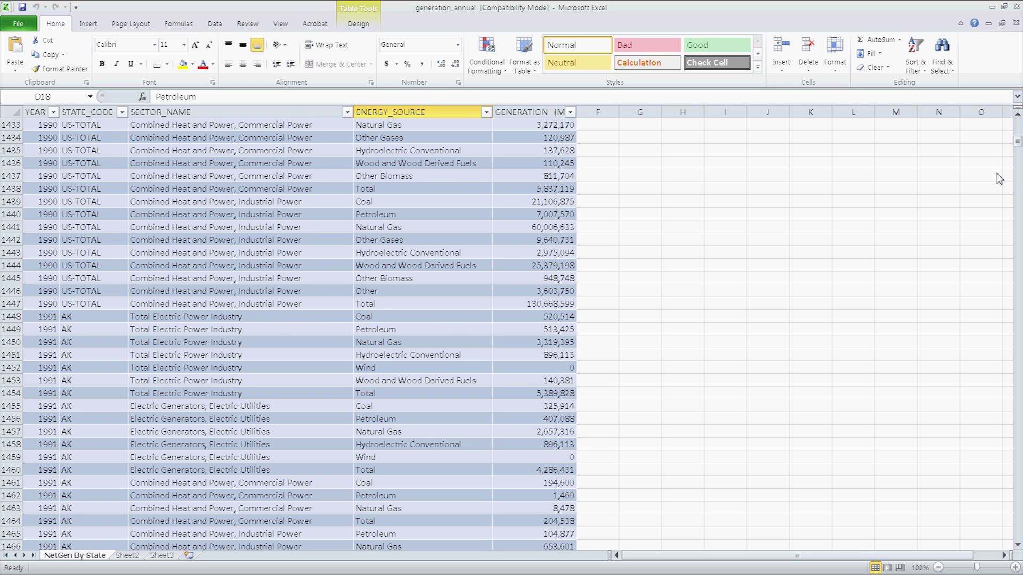
{"action": "left_click_drag", "start_coordinate": [1017, 142], "coordinate": [1017, 123]}
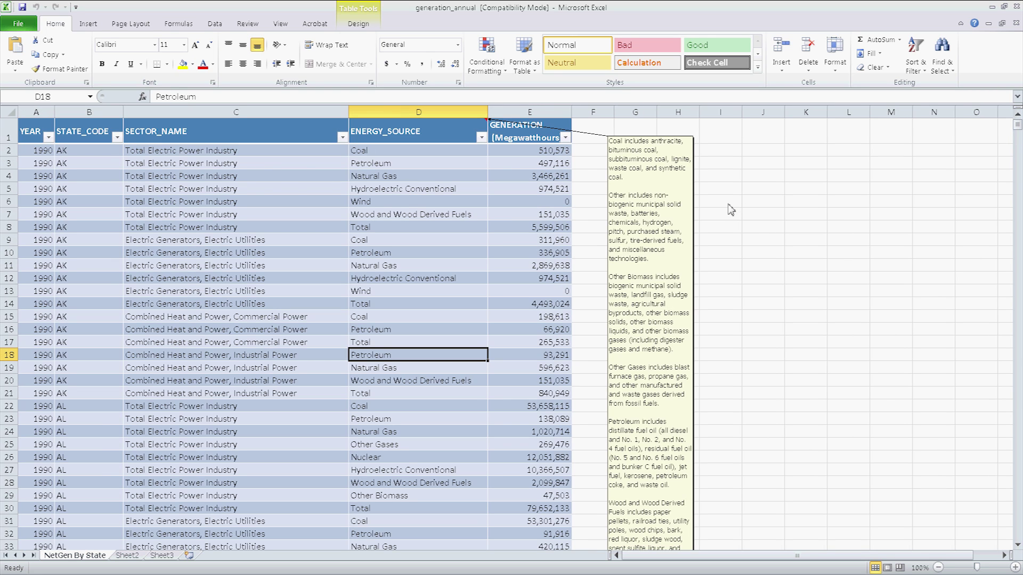
{"action": "left_click_drag", "start_coordinate": [37, 131], "coordinate": [516, 128]}
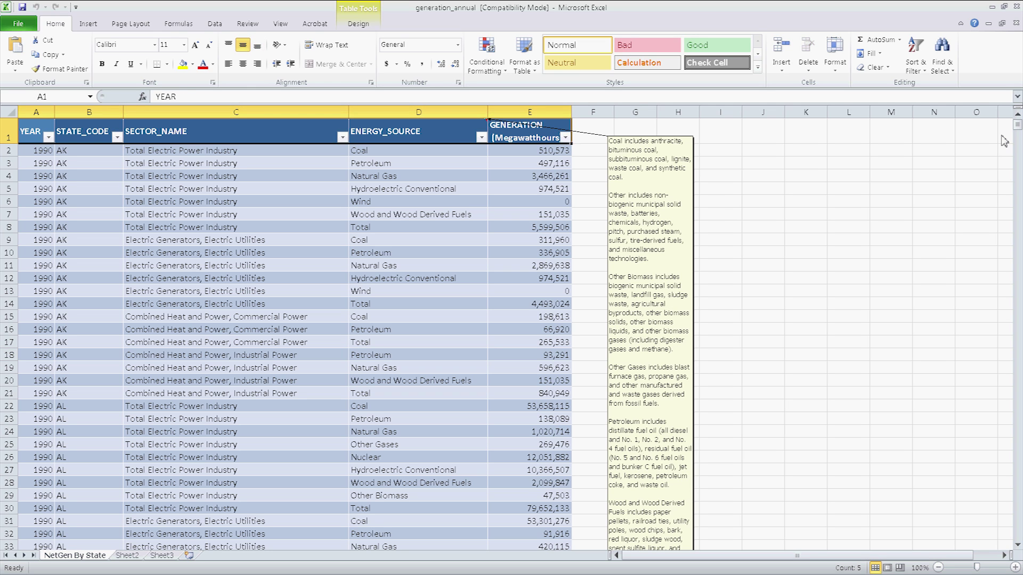
{"action": "left_click_drag", "start_coordinate": [1017, 126], "coordinate": [1012, 546]}
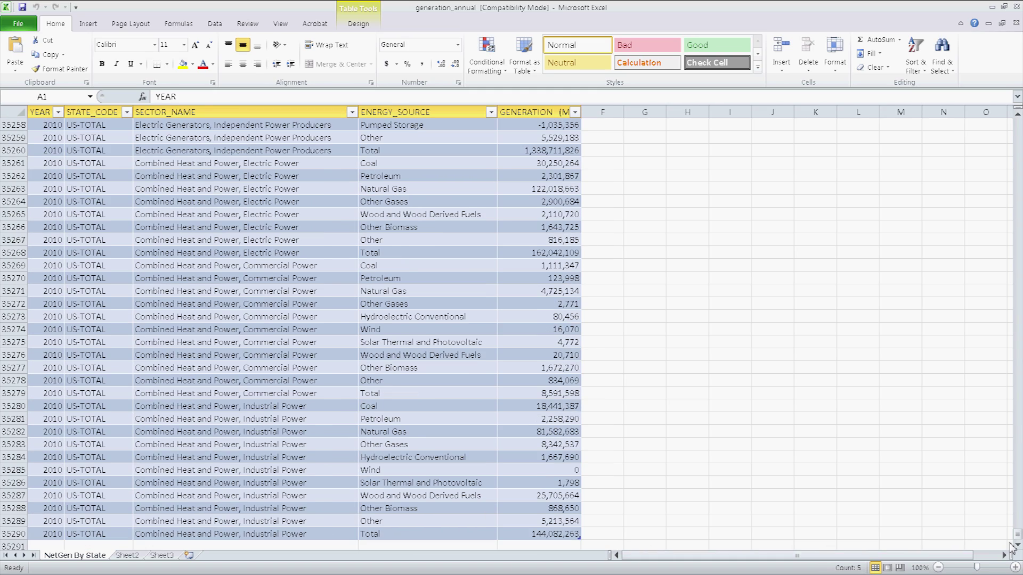
{"action": "left_click", "coordinate": [557, 535], "text": "shift"}
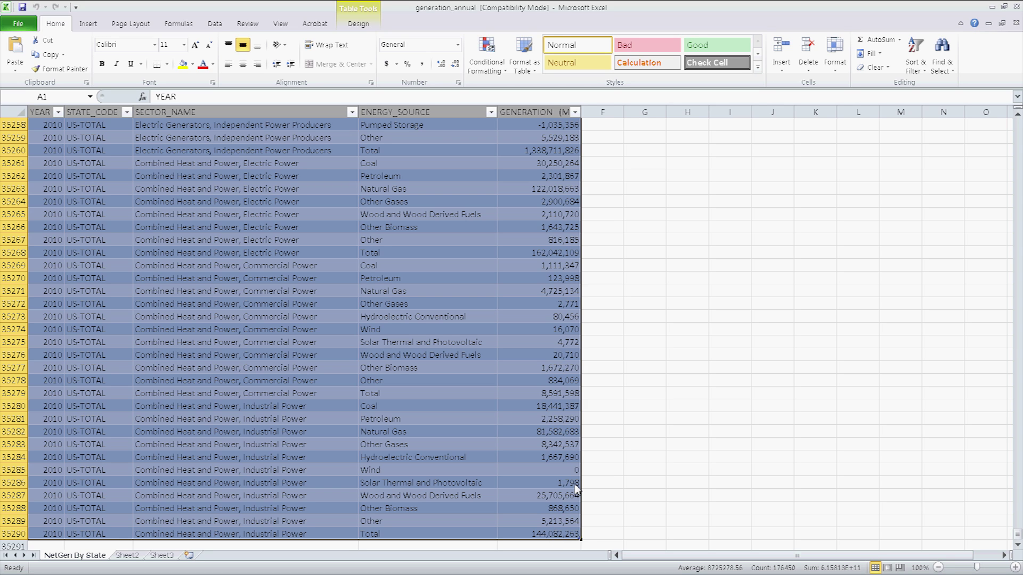
{"action": "left_click", "coordinate": [88, 24]}
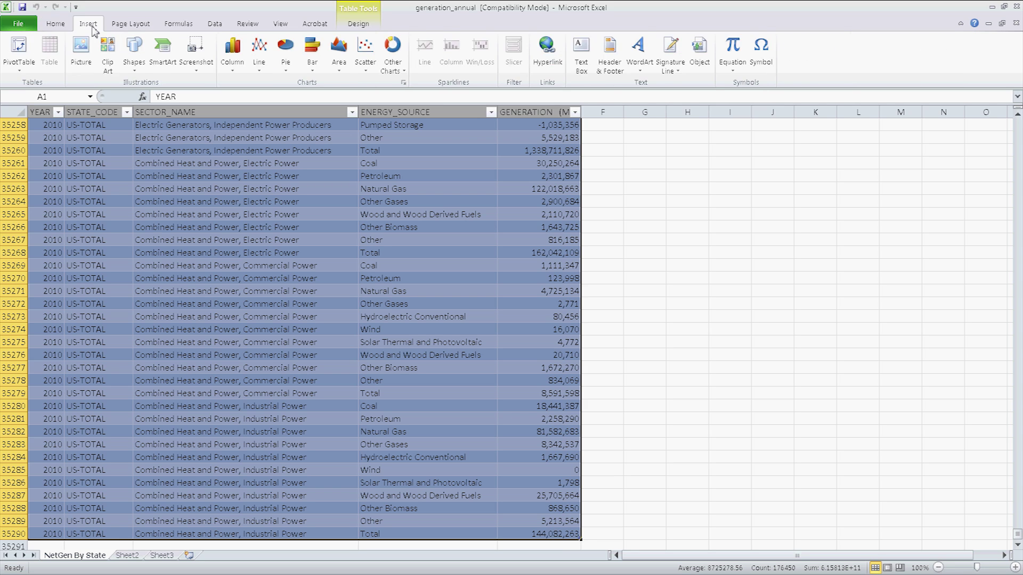
Insert a PivotTable from Table_Query_from_ORA1 on a New Worksheet
{"action": "left_click", "coordinate": [19, 67]}
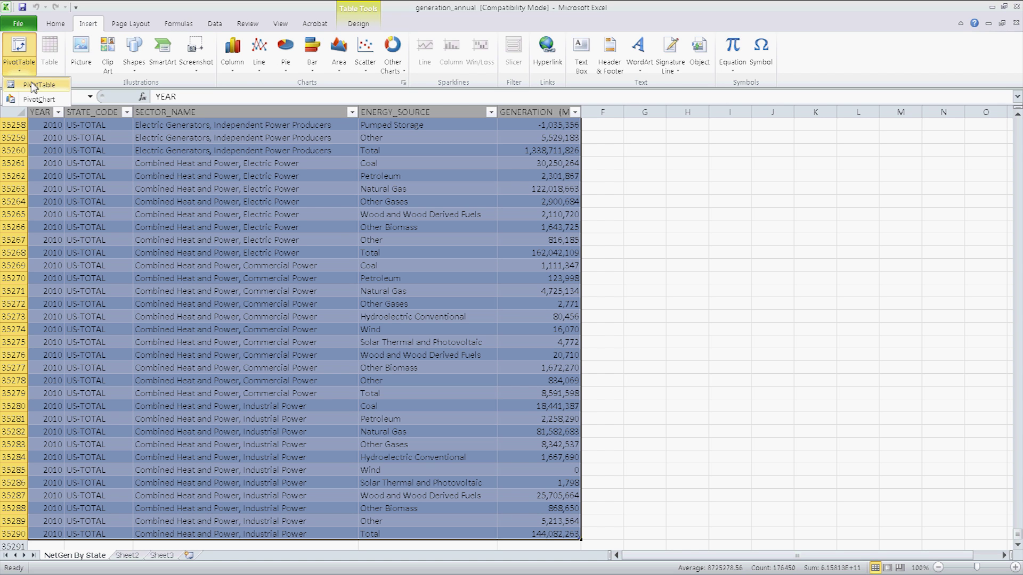
{"action": "left_click", "coordinate": [33, 86]}
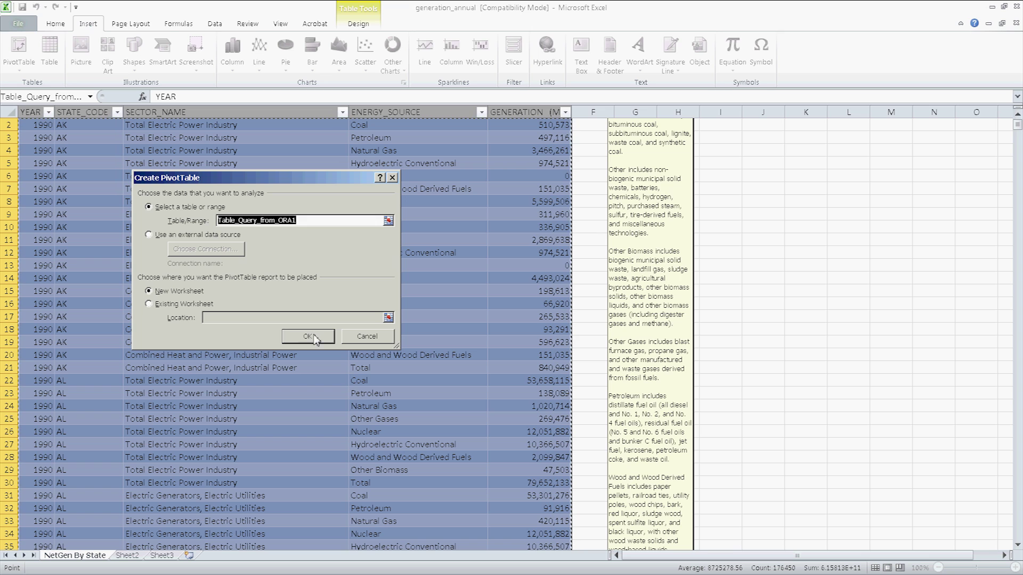
{"action": "key", "text": "Return"}
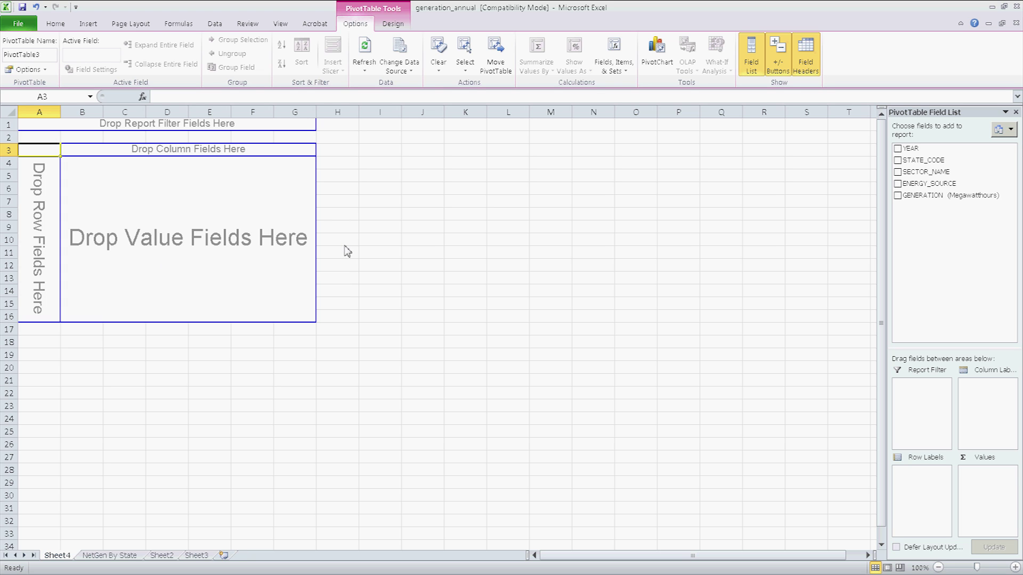
{"action": "left_click", "coordinate": [388, 228]}
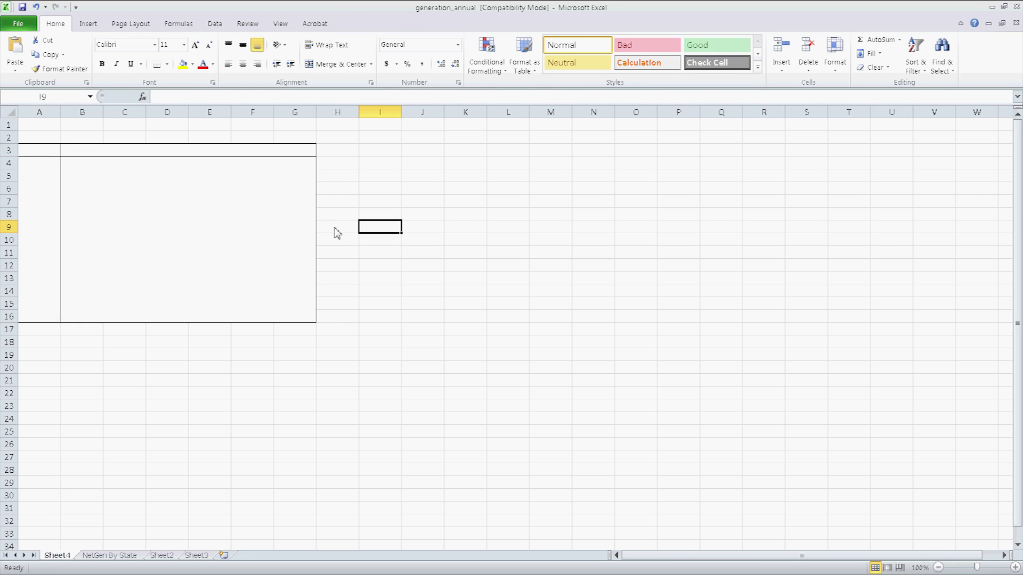
{"action": "left_click", "coordinate": [213, 216]}
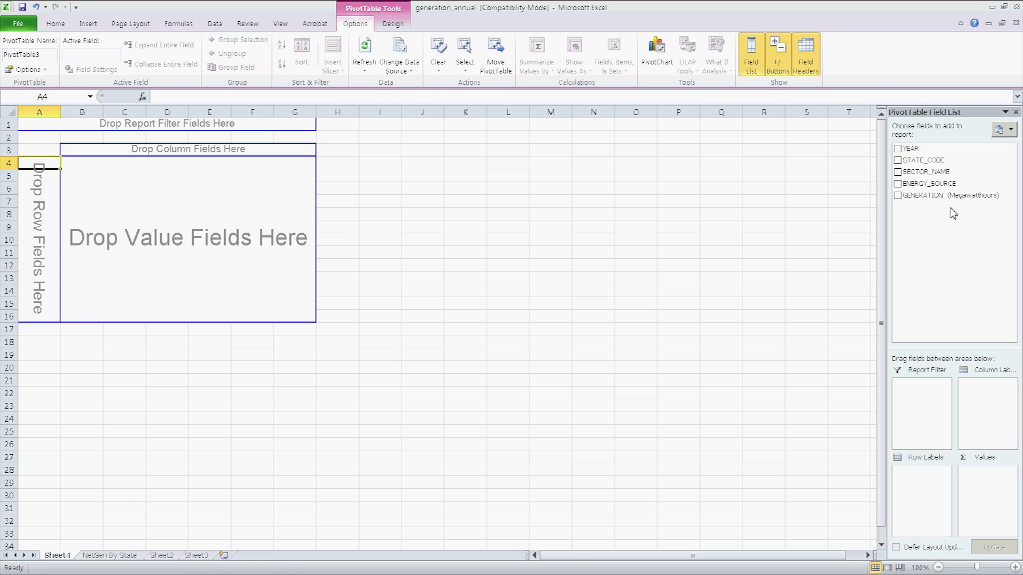
Put STATE_CODE in Column Labels, and ENERGY_SOURCE with SECTOR_NAME nested beneath in Row Labels
{"action": "left_click_drag", "start_coordinate": [923, 160], "coordinate": [982, 389]}
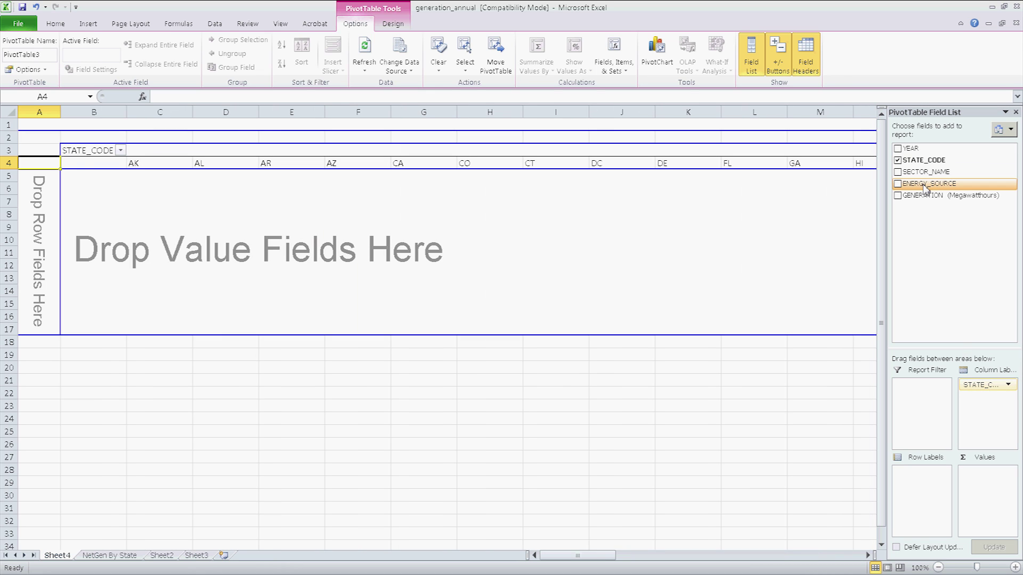
{"action": "left_click_drag", "start_coordinate": [925, 186], "coordinate": [913, 476]}
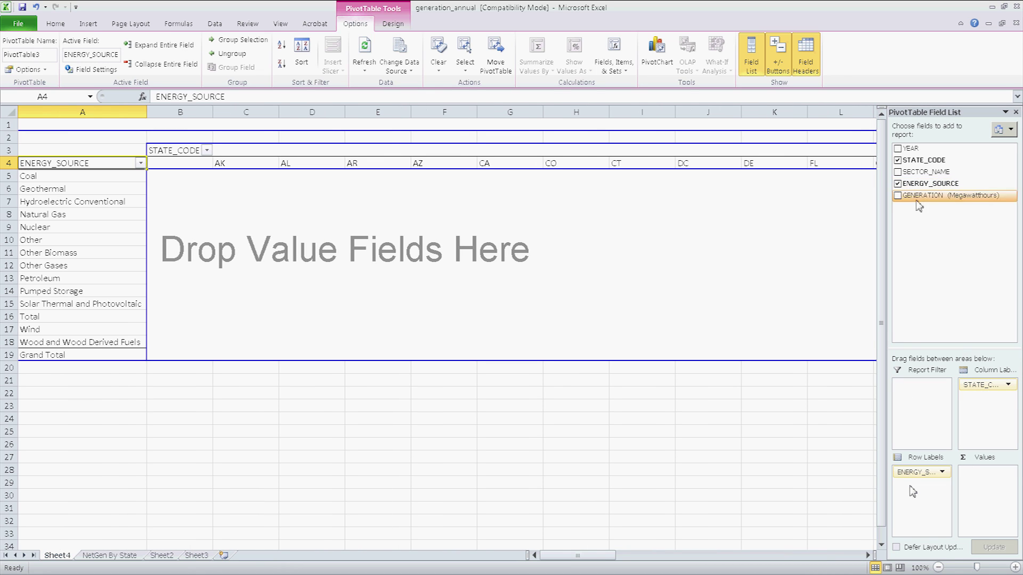
{"action": "left_click_drag", "start_coordinate": [920, 175], "coordinate": [924, 478]}
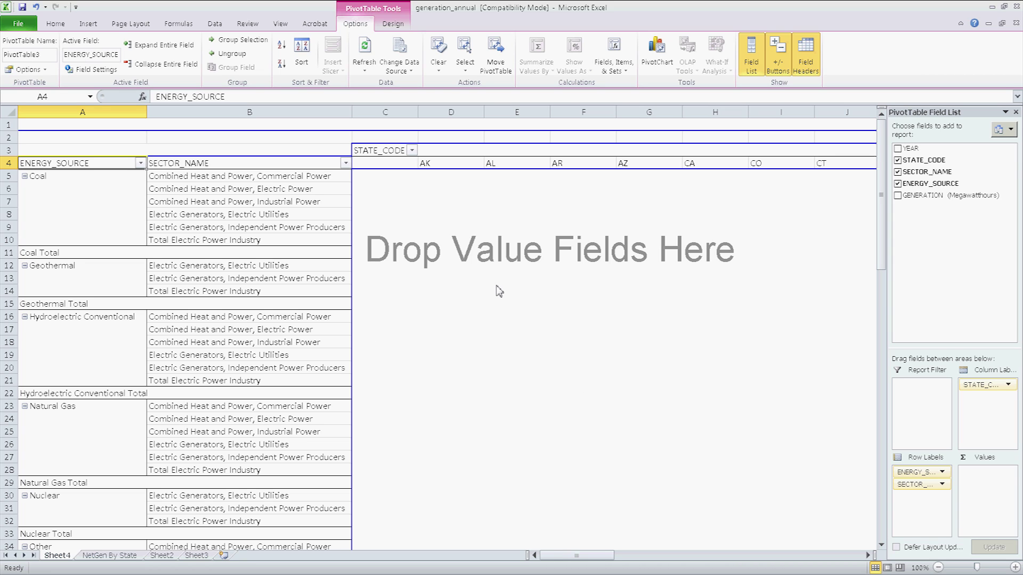
{"action": "left_click_drag", "start_coordinate": [589, 560], "coordinate": [866, 543]}
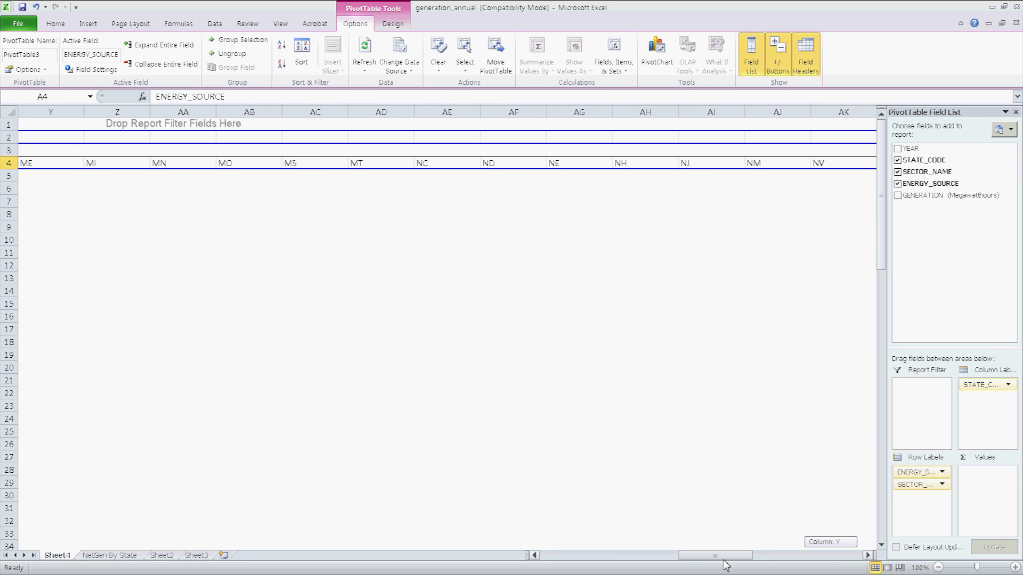
{"action": "left_click_drag", "start_coordinate": [723, 564], "coordinate": [559, 547]}
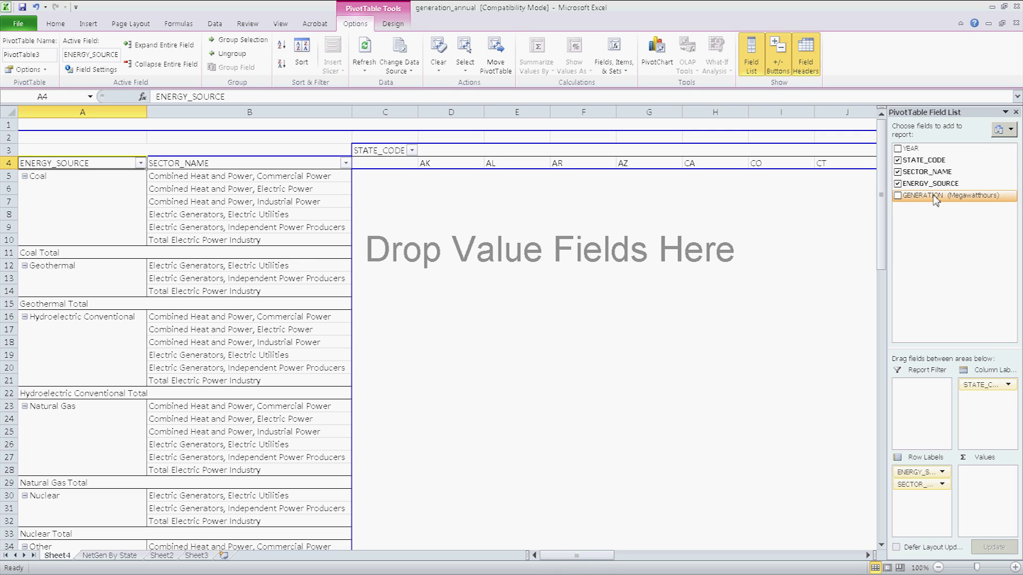
Remove ENERGY_SOURCE from the rows and move STATE_CODE from Column Labels into Row Labels
{"action": "left_click_drag", "start_coordinate": [917, 478], "coordinate": [922, 339]}
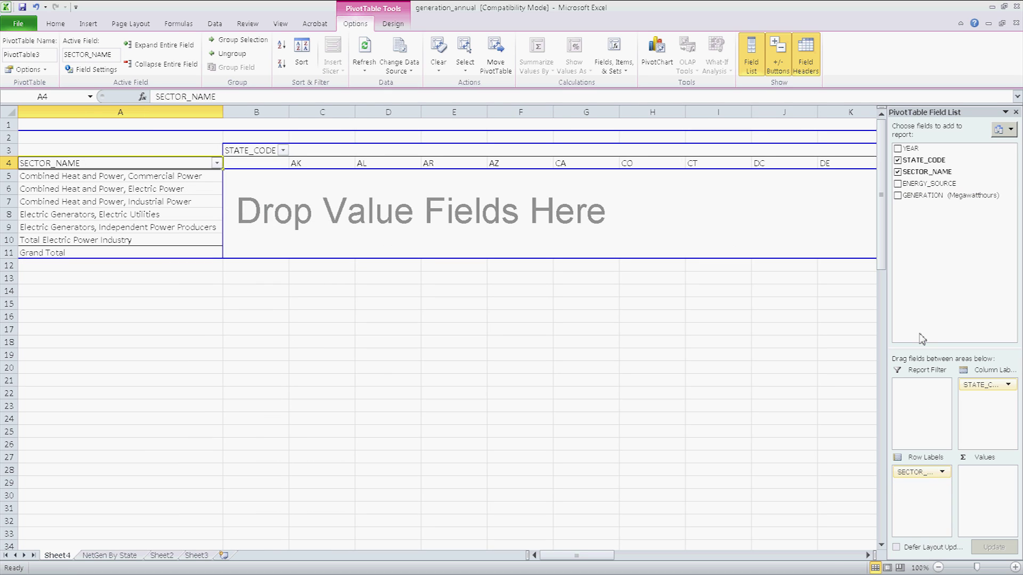
{"action": "left_click", "coordinate": [923, 477]}
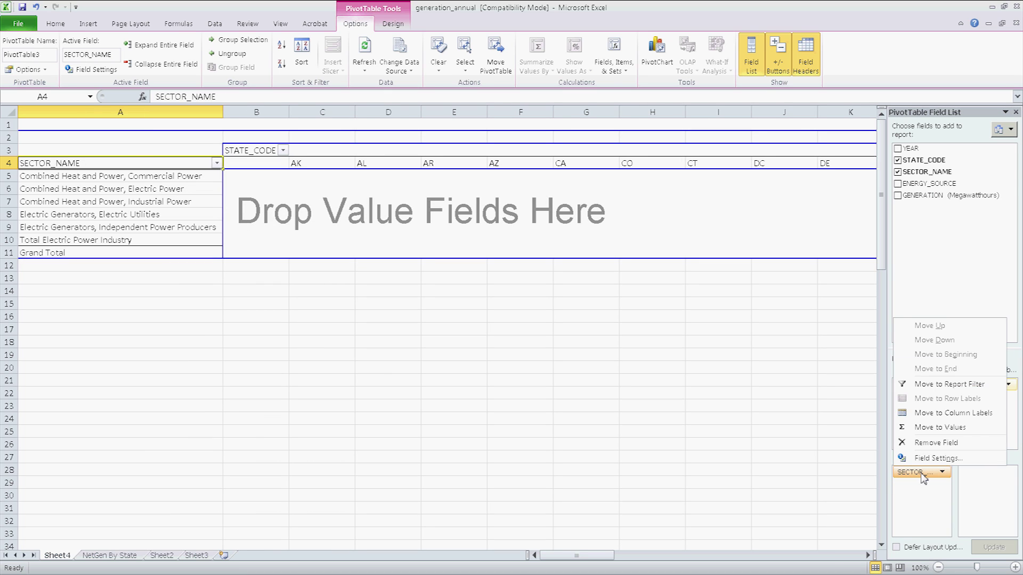
{"action": "left_click", "coordinate": [927, 493]}
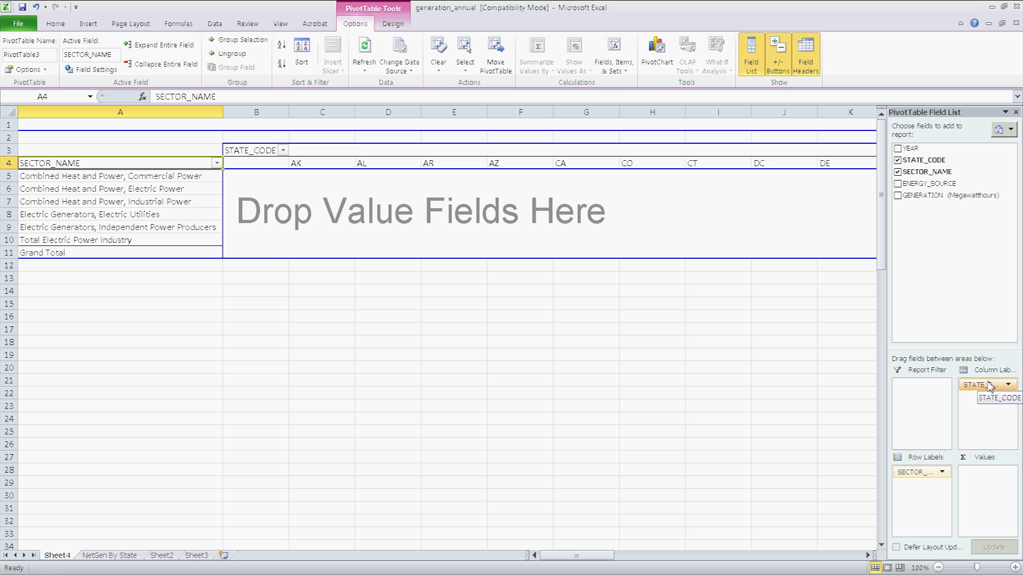
{"action": "left_click_drag", "start_coordinate": [922, 464], "coordinate": [922, 516]}
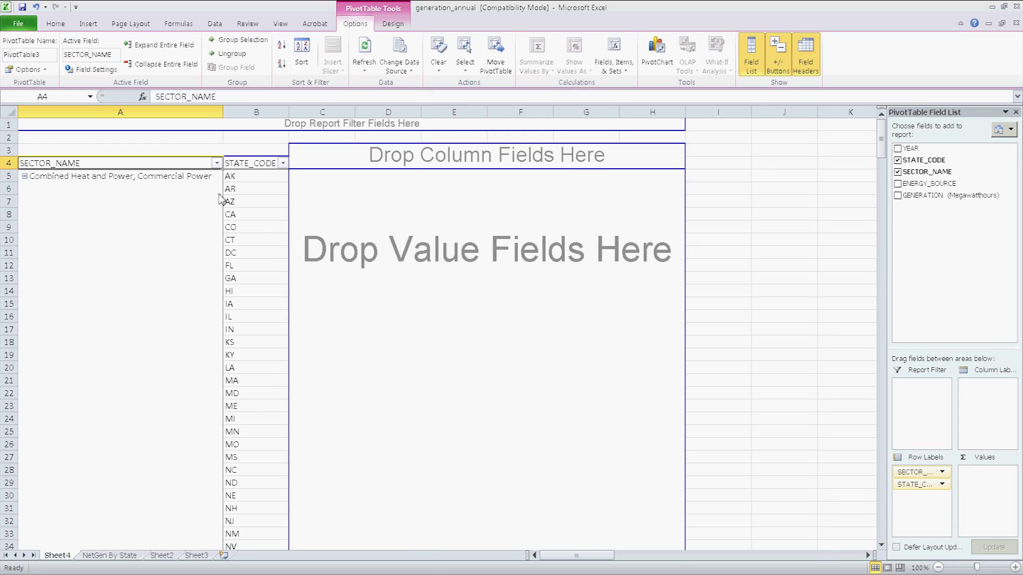
Order the row fields YEAR, then STATE_CODE, then SECTOR_NAME
{"action": "left_click", "coordinate": [202, 179]}
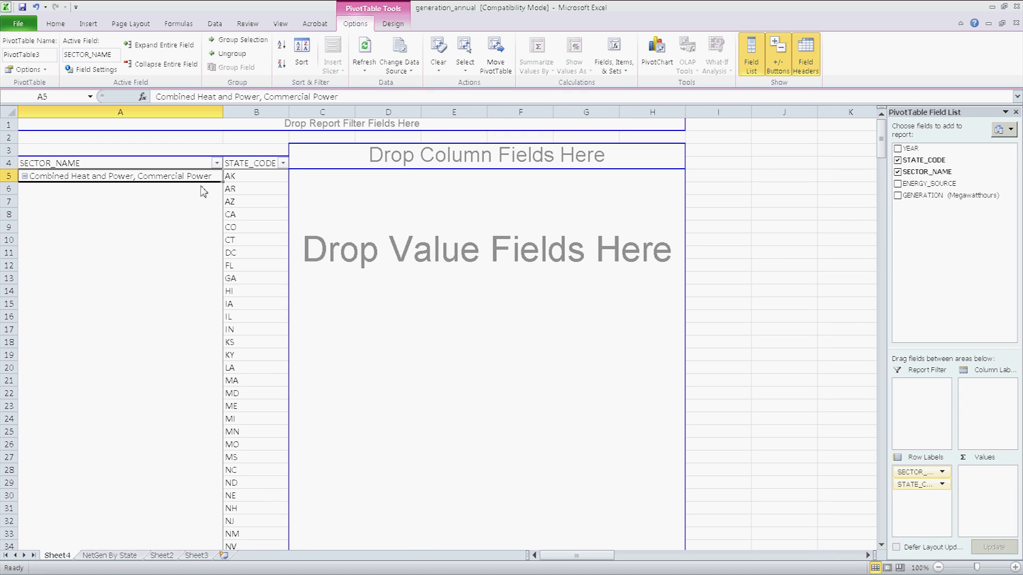
{"action": "left_click", "coordinate": [232, 200]}
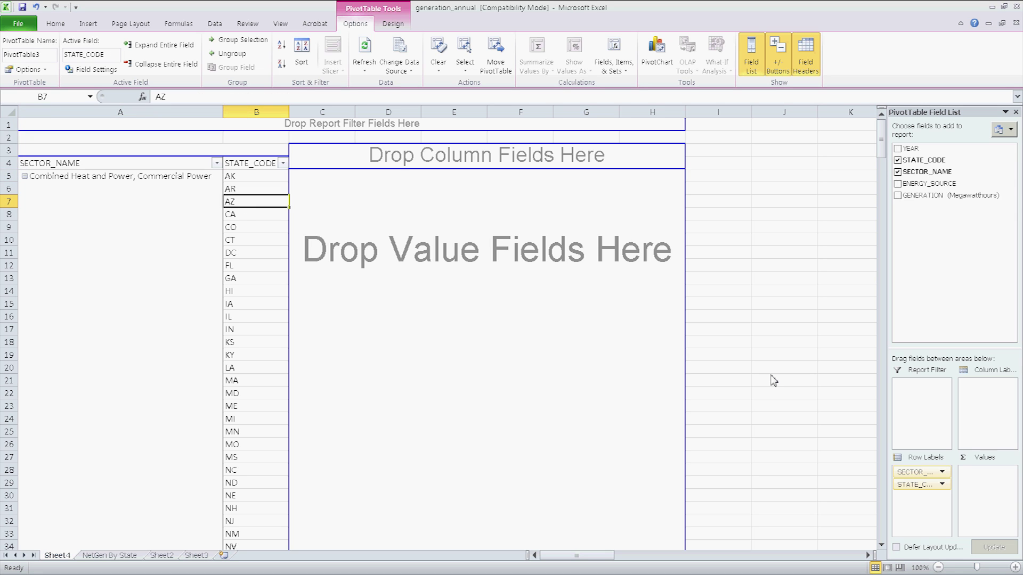
{"action": "left_click_drag", "start_coordinate": [933, 491], "coordinate": [933, 472]}
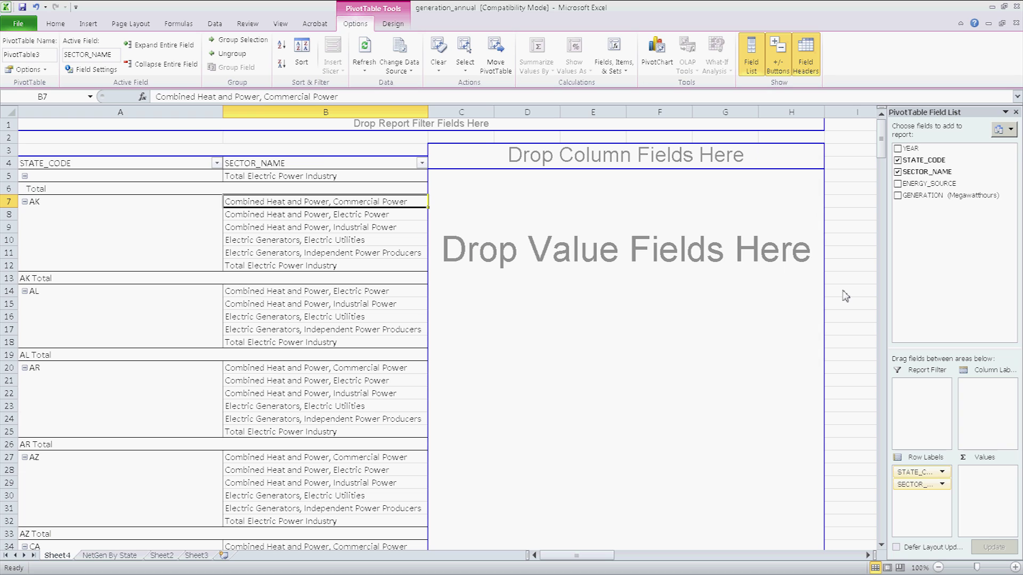
{"action": "left_click_drag", "start_coordinate": [924, 157], "coordinate": [907, 474]}
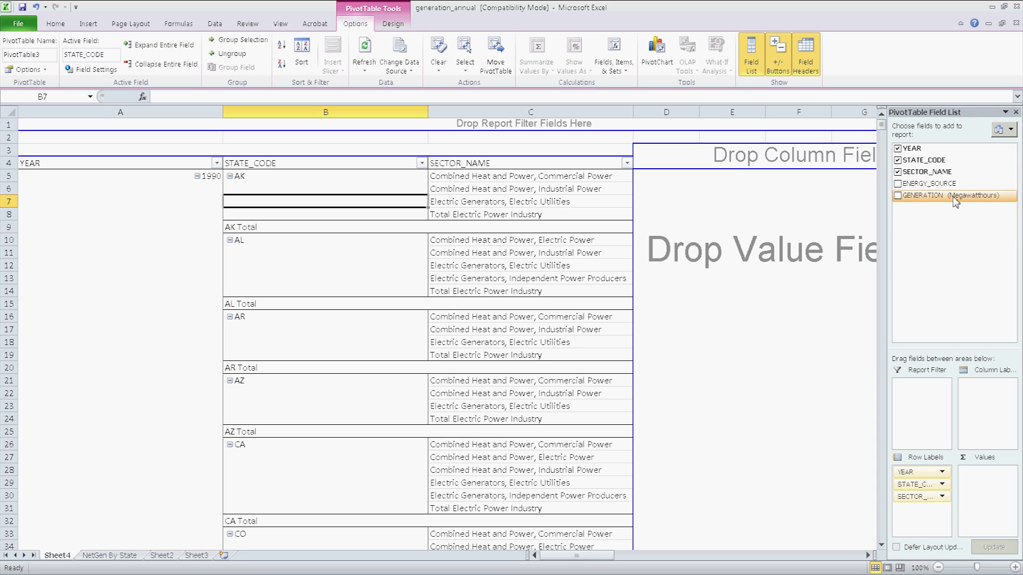
Drop GENERATION (Megawatthours) into the Values box twice, giving two Sum of GENERATION columns
{"action": "left_click_drag", "start_coordinate": [973, 295], "coordinate": [1007, 486]}
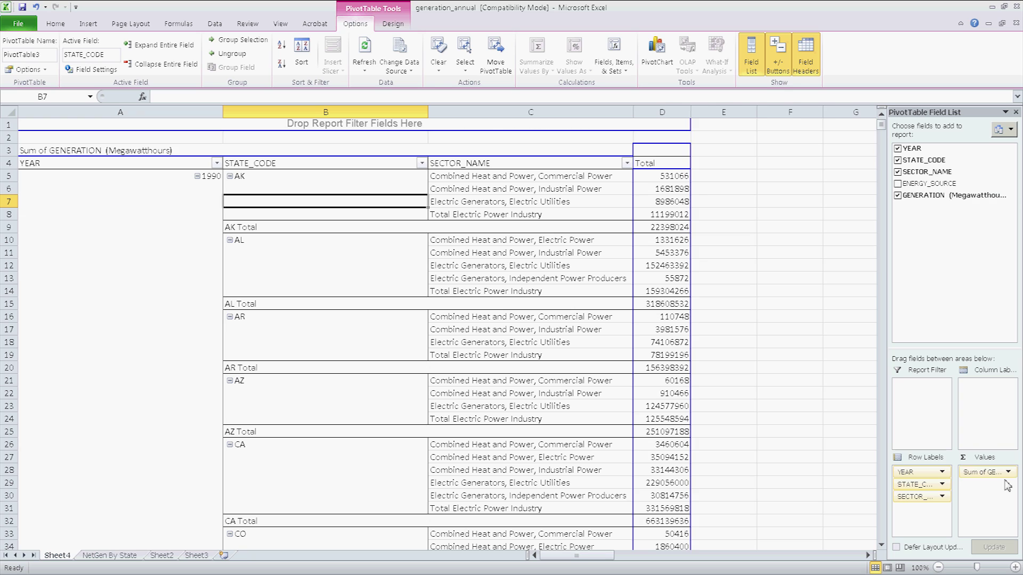
{"action": "left_click_drag", "start_coordinate": [939, 198], "coordinate": [984, 499]}
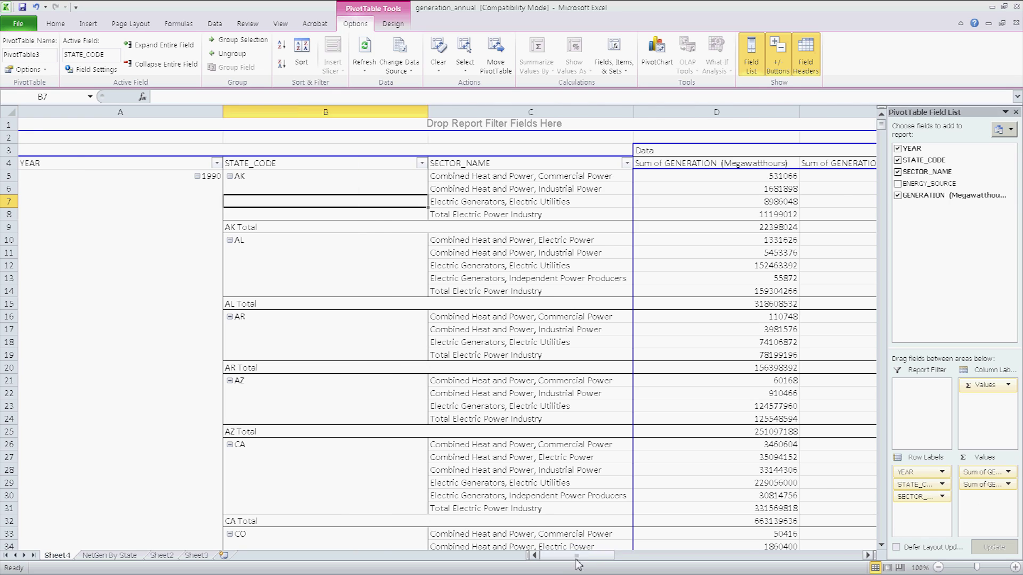
{"action": "left_click_drag", "start_coordinate": [577, 559], "coordinate": [588, 559]}
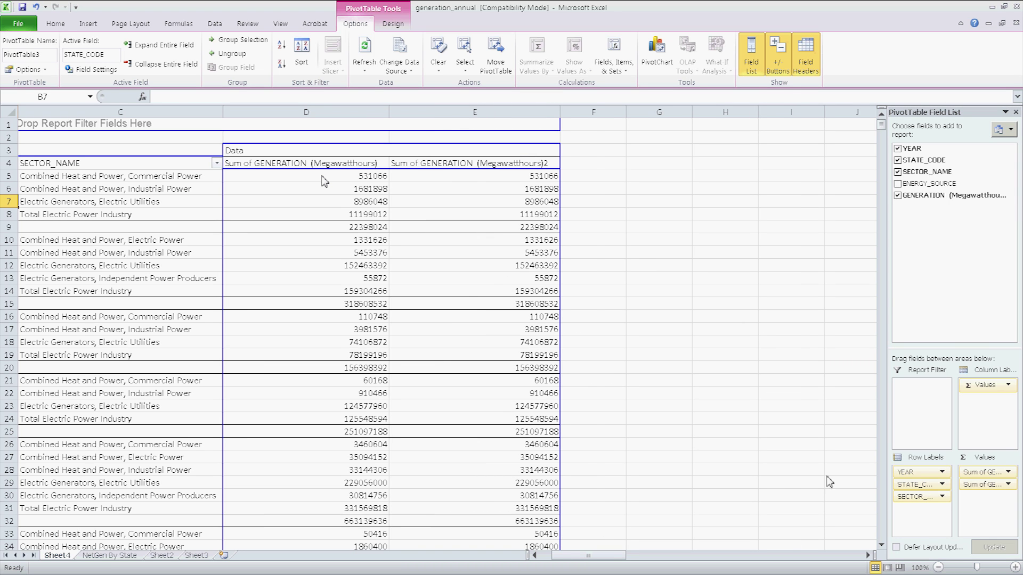
{"action": "left_click", "coordinate": [980, 485]}
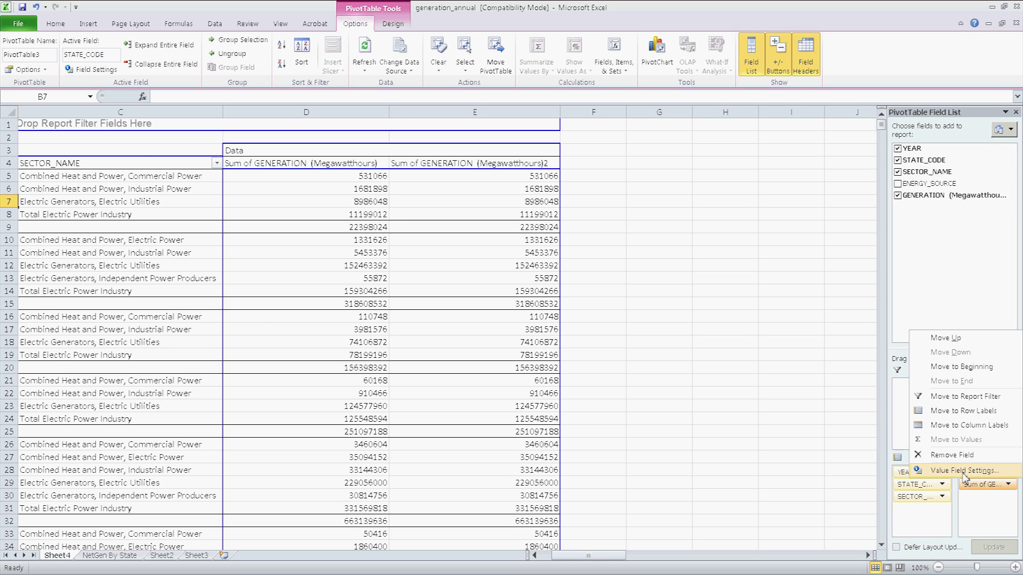
{"action": "left_click", "coordinate": [964, 471]}
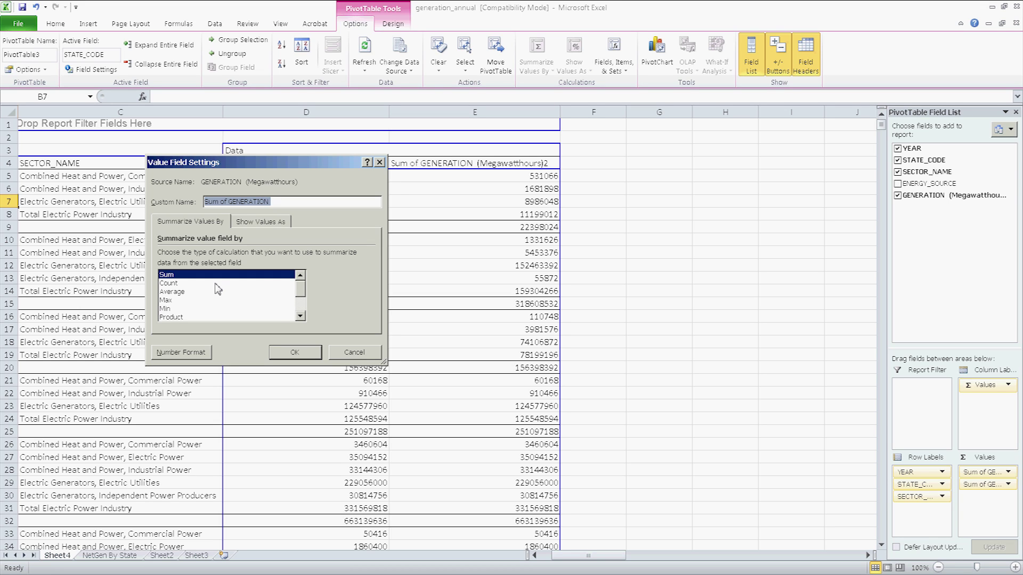
Summarize the second value field by StdDev, renaming it StdDev of GENERATION
{"action": "scroll", "coordinate": [298, 320], "scroll_direction": "down", "scroll_amount": 1}
{"action": "left_click", "coordinate": [300, 316]}
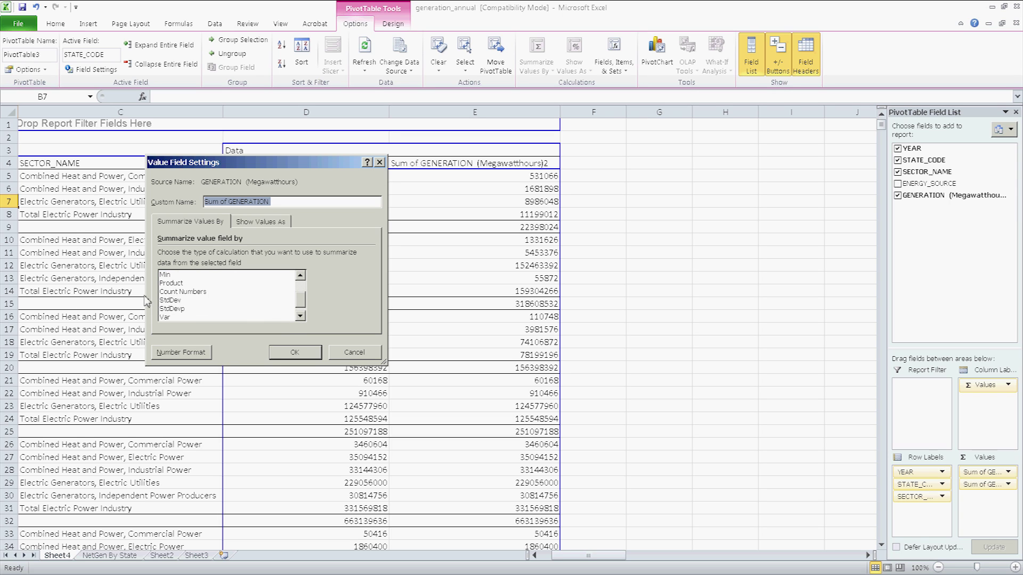
{"action": "left_click", "coordinate": [179, 300]}
{"action": "left_click", "coordinate": [295, 353]}
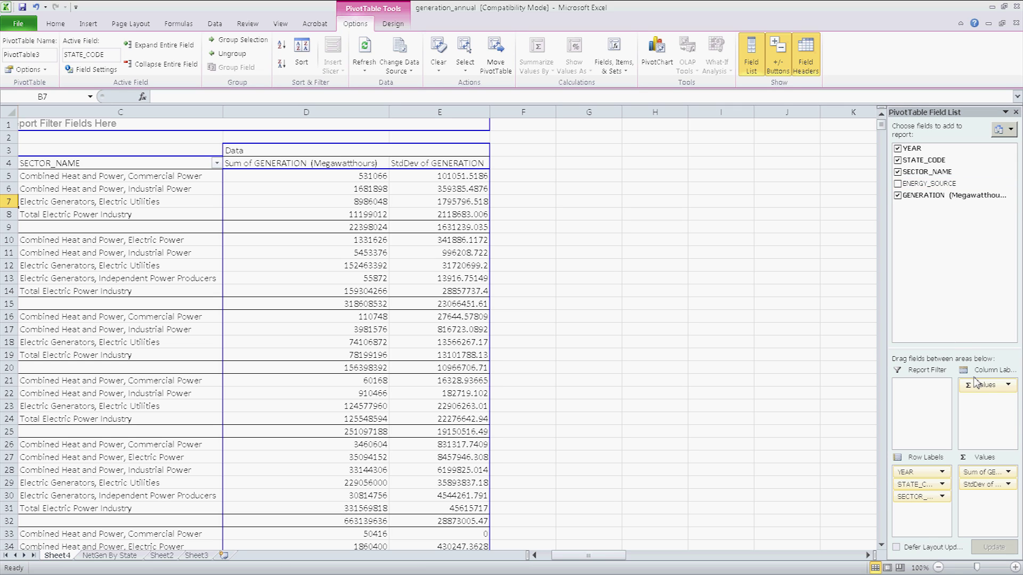
Remove the value fields, nest ENERGY_SOURCE under SECTOR_NAME in rows, and add Sum of GENERATION
{"action": "left_click_drag", "start_coordinate": [975, 381], "coordinate": [983, 386]}
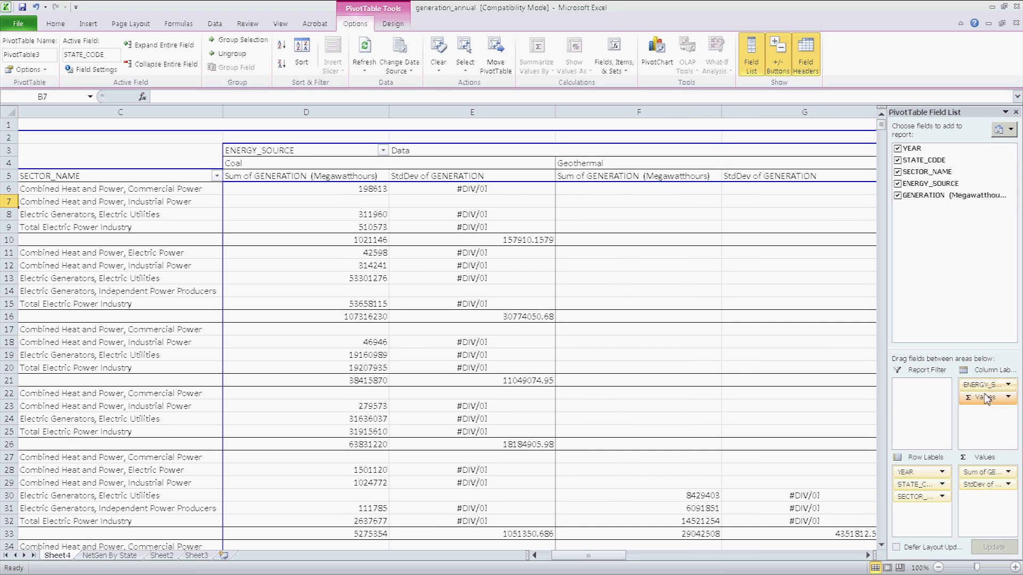
{"action": "left_click_drag", "start_coordinate": [989, 404], "coordinate": [954, 267]}
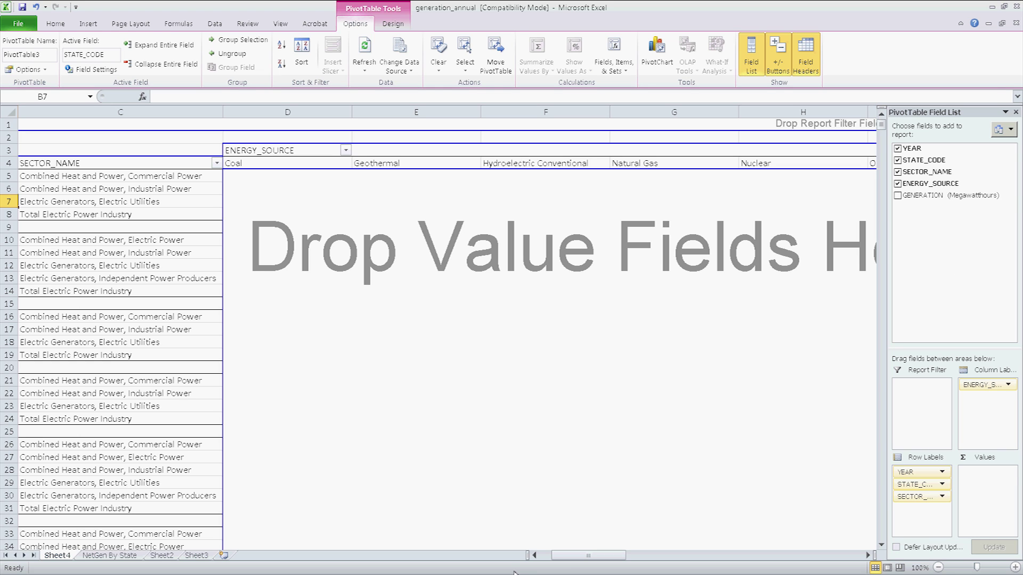
{"action": "mouse_move", "coordinate": [582, 559]}
{"action": "left_mouse_down"}
{"action": "mouse_move", "coordinate": [561, 558]}
{"action": "mouse_move", "coordinate": [572, 558]}
{"action": "left_mouse_up"}
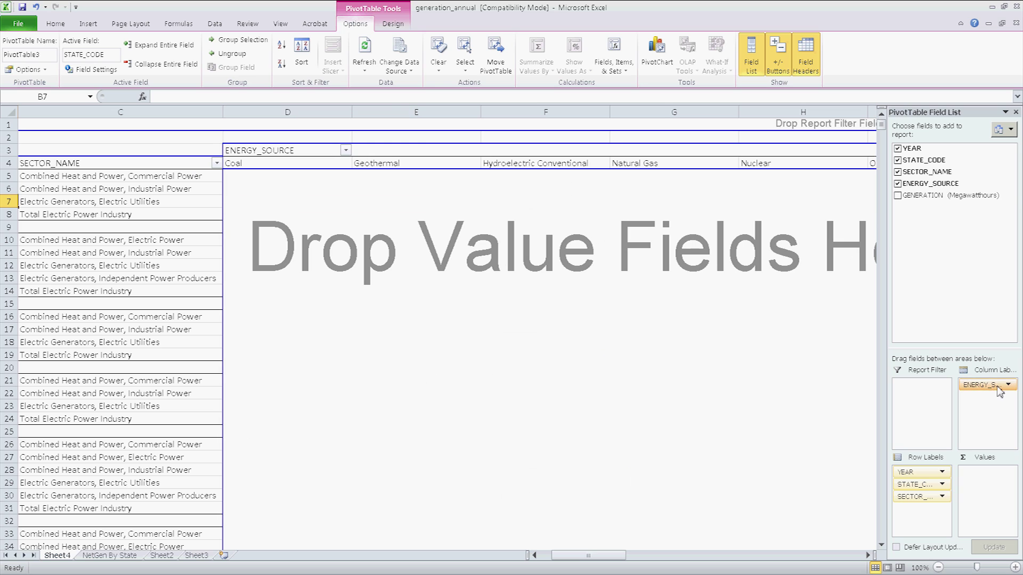
{"action": "left_click_drag", "start_coordinate": [1000, 392], "coordinate": [913, 530]}
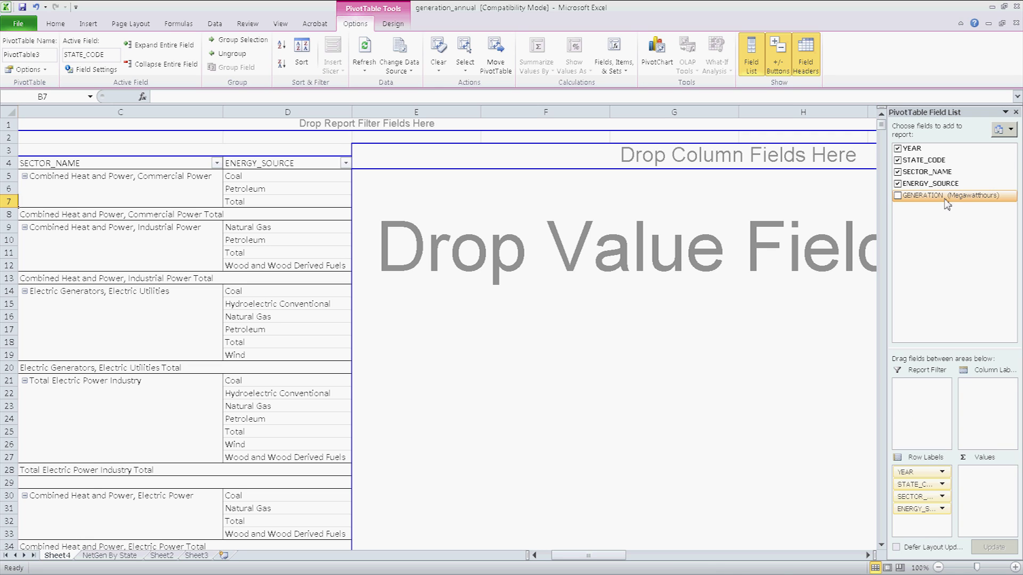
{"action": "left_click_drag", "start_coordinate": [946, 196], "coordinate": [985, 484]}
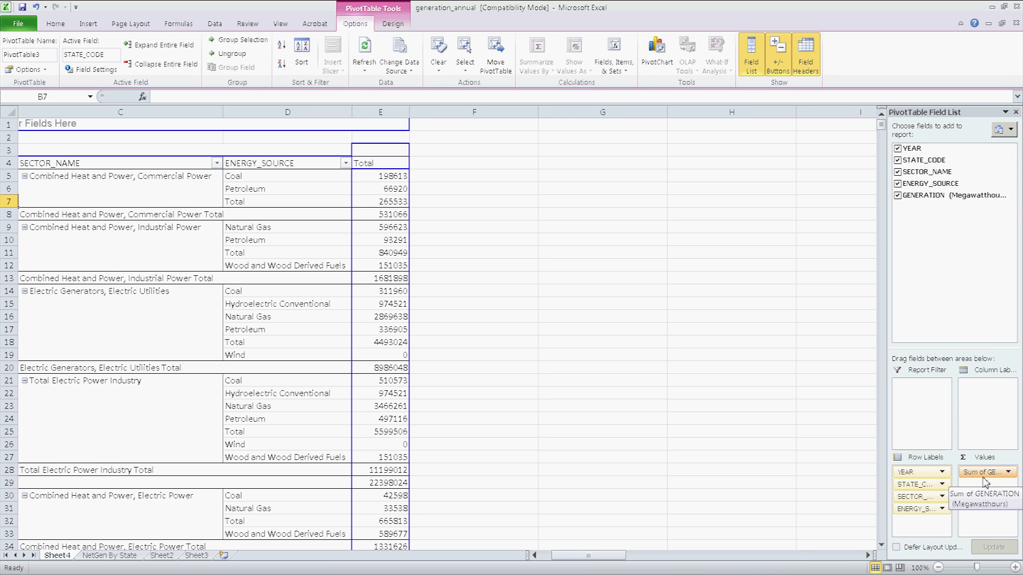
Add a second Sum of GENERATION (Megawatthours) column and scroll to review both value columns
{"action": "left_click_drag", "start_coordinate": [559, 555], "coordinate": [580, 565]}
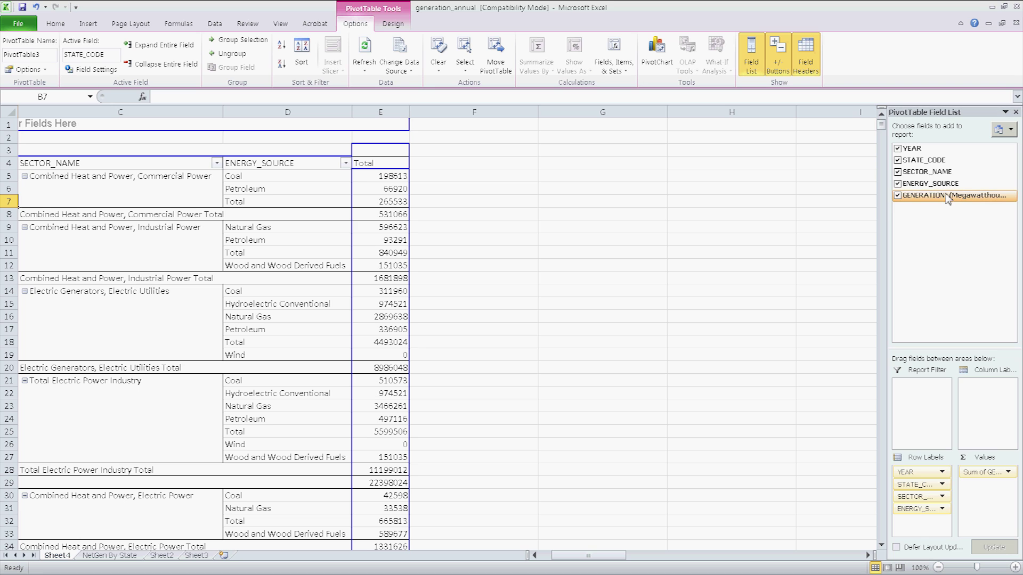
{"action": "left_click_drag", "start_coordinate": [947, 198], "coordinate": [988, 515]}
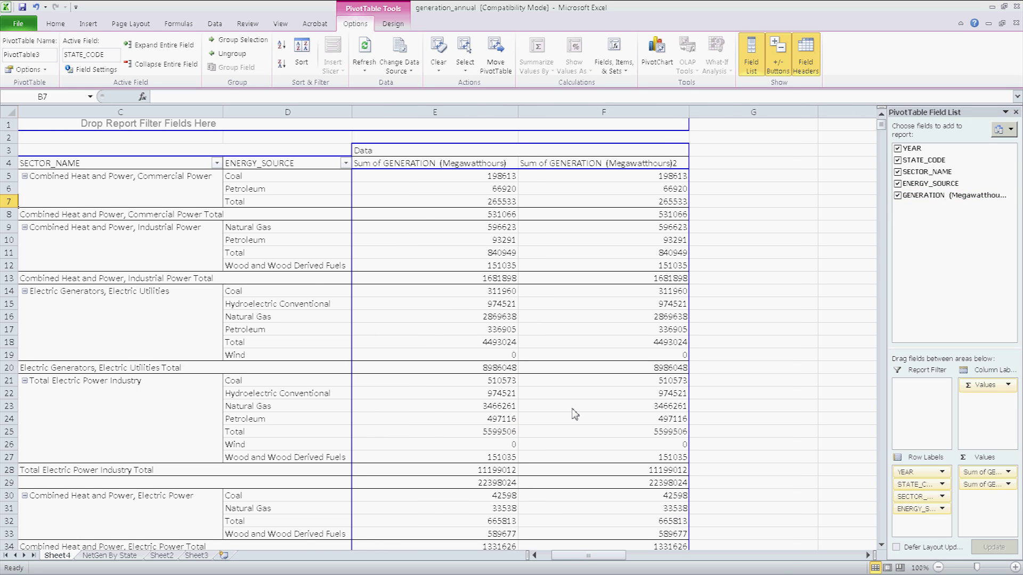
{"action": "scroll", "coordinate": [574, 415], "scroll_direction": "left", "scroll_amount": 2}
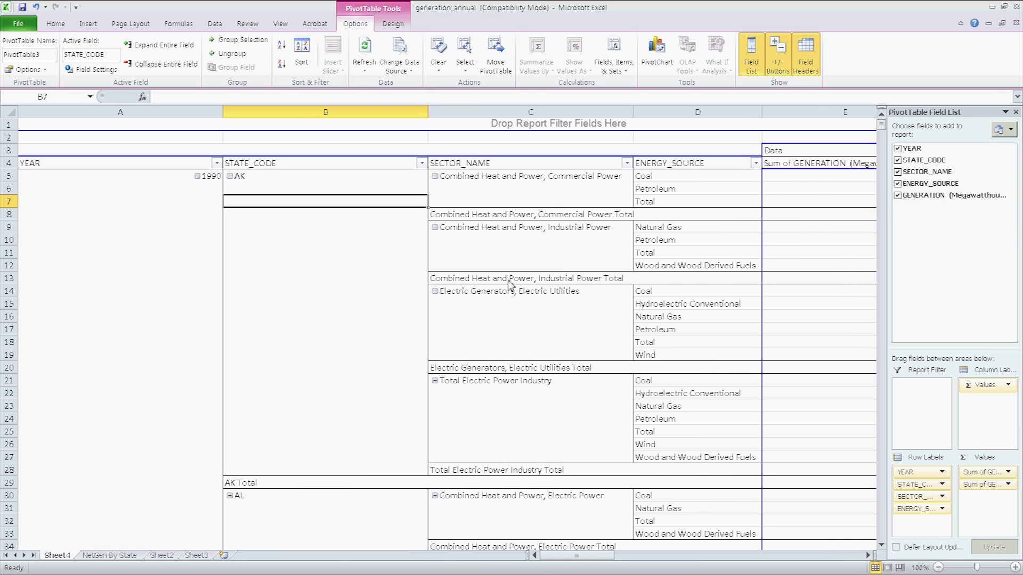
{"action": "left_click_drag", "start_coordinate": [590, 557], "coordinate": [596, 557]}
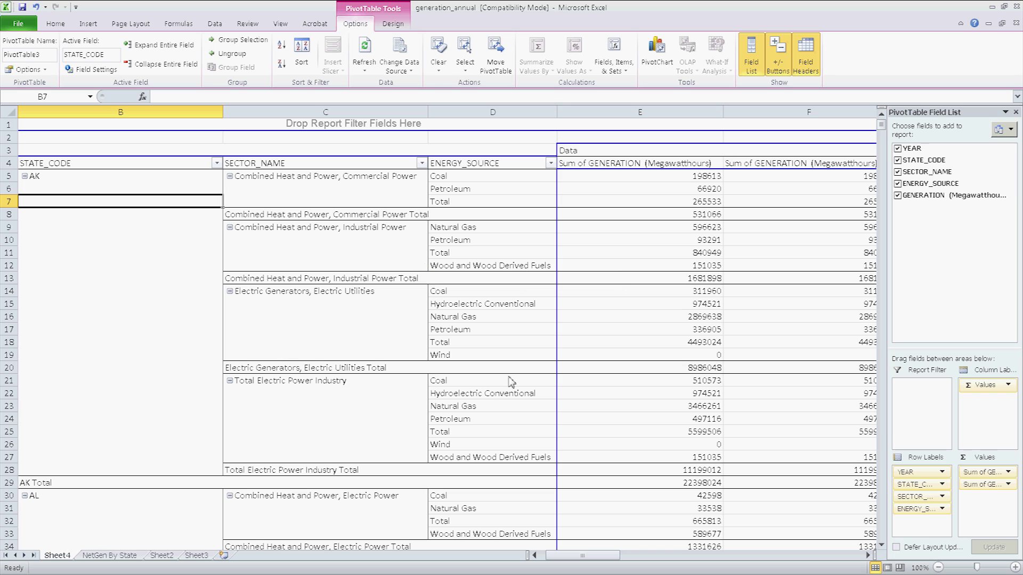
{"action": "left_click_drag", "start_coordinate": [577, 559], "coordinate": [571, 558]}
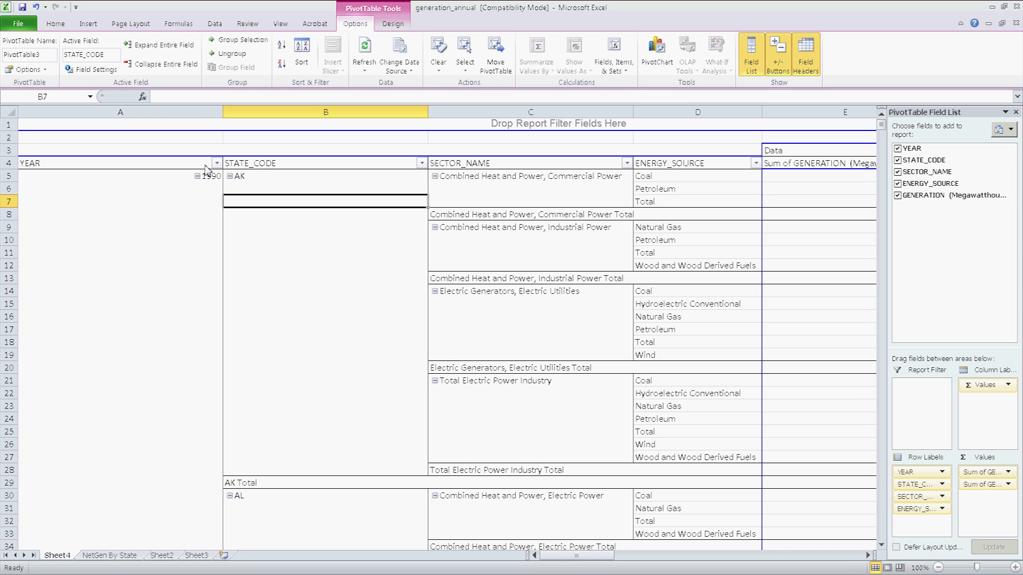
Reduce the widths of columns A (YEAR), B (STATE_CODE) and E (first generation)
{"action": "left_click_drag", "start_coordinate": [223, 118], "coordinate": [63, 118]}
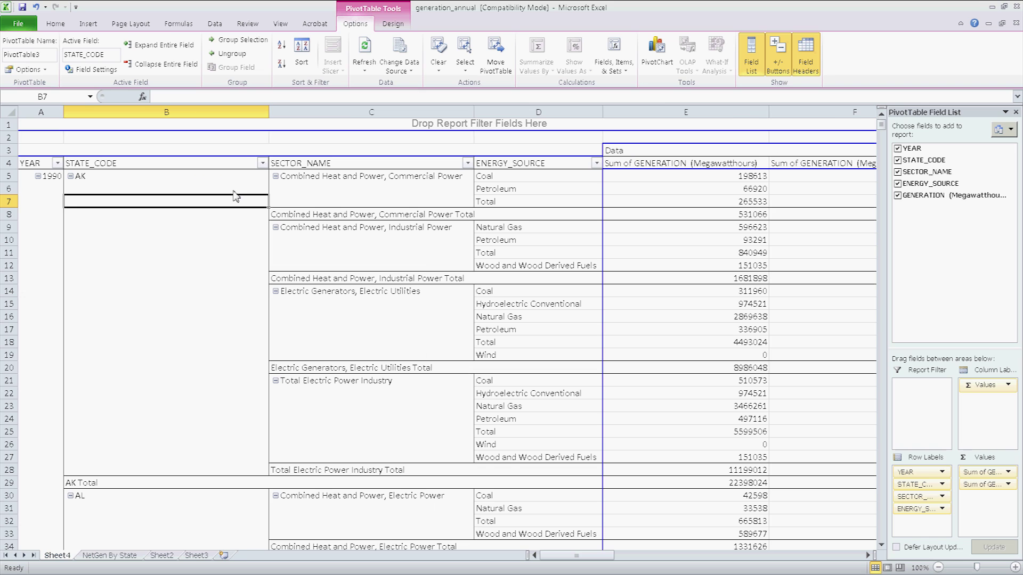
{"action": "left_click_drag", "start_coordinate": [269, 112], "coordinate": [136, 112]}
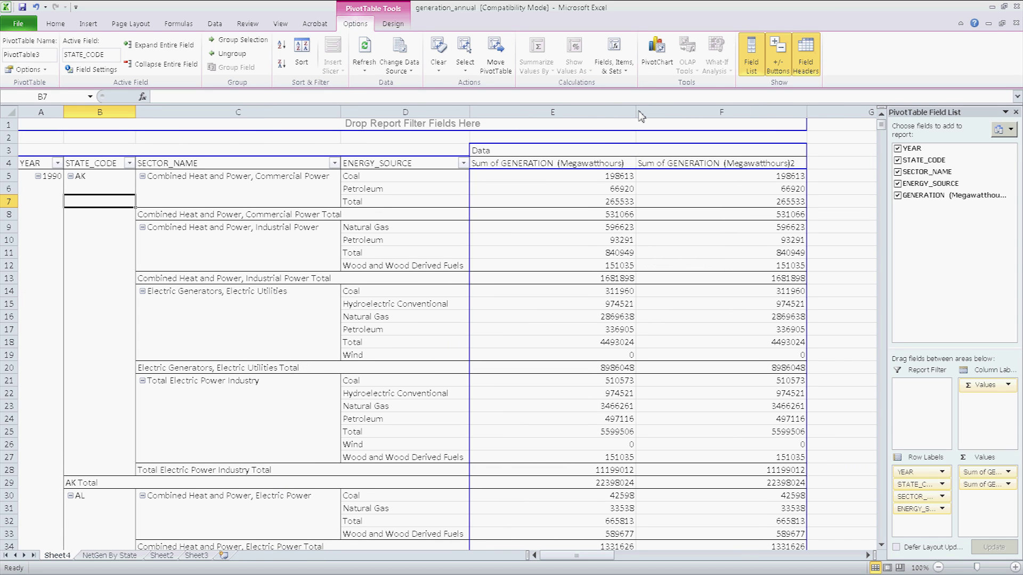
{"action": "left_click_drag", "start_coordinate": [639, 114], "coordinate": [633, 114]}
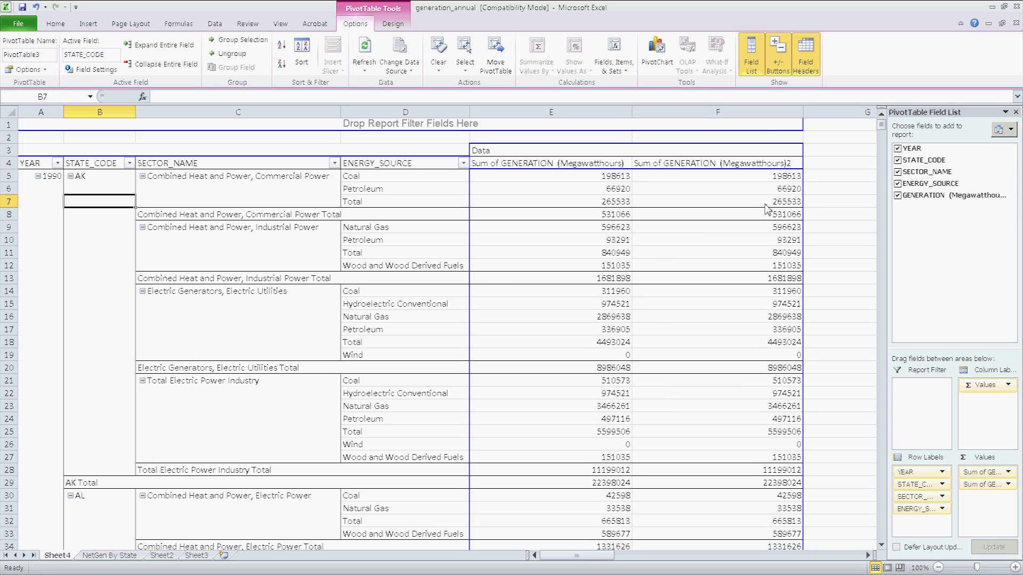
Switch the second GENERATION value field from Sum to Average in Value Field Settings
{"action": "left_click", "coordinate": [47, 189]}
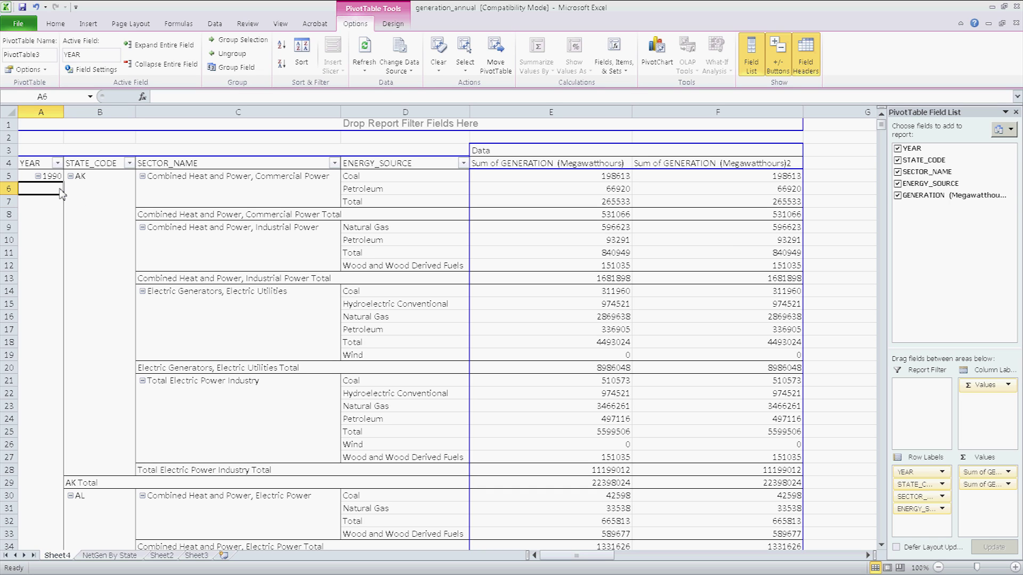
{"action": "left_click", "coordinate": [96, 192]}
{"action": "left_click", "coordinate": [209, 194]}
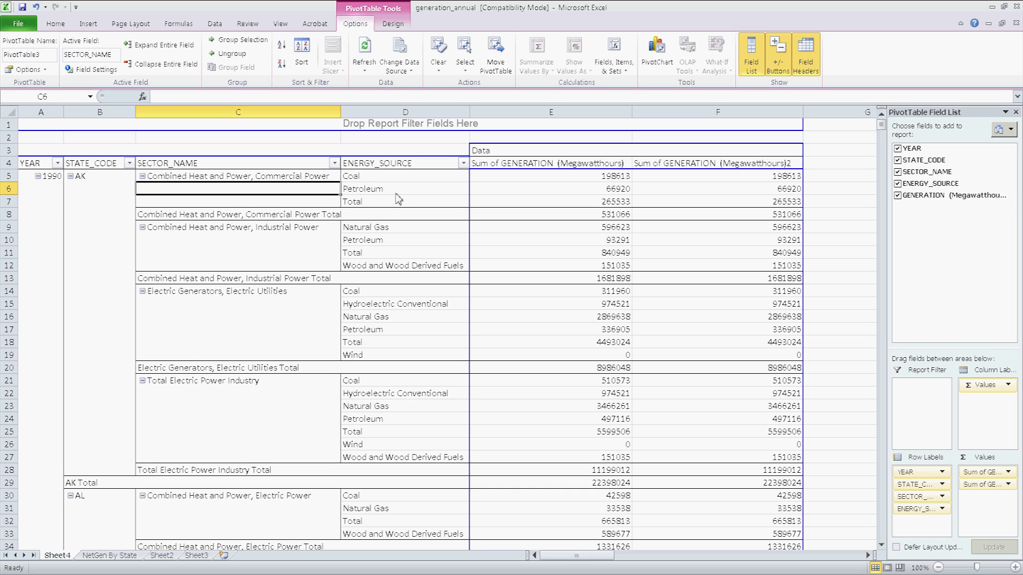
{"action": "left_click", "coordinate": [398, 191]}
{"action": "left_click", "coordinate": [621, 203]}
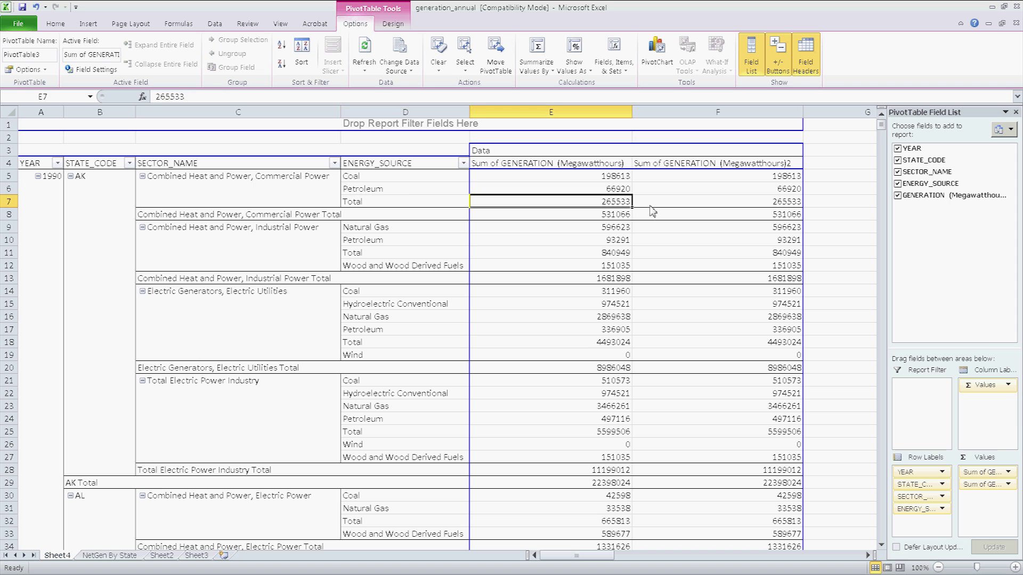
{"action": "left_click", "coordinate": [1008, 484]}
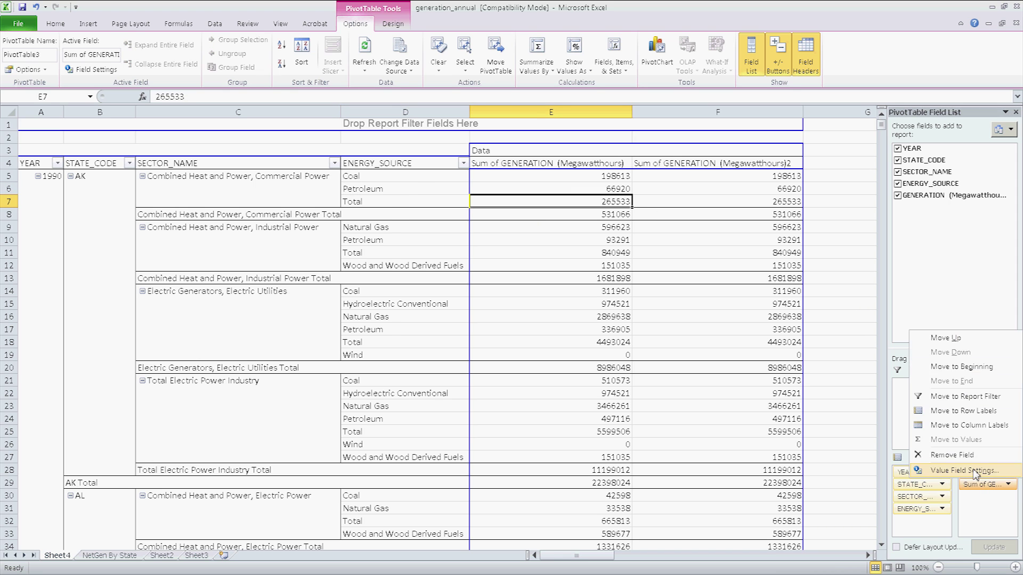
{"action": "left_click", "coordinate": [965, 471]}
{"action": "left_click", "coordinate": [207, 291]}
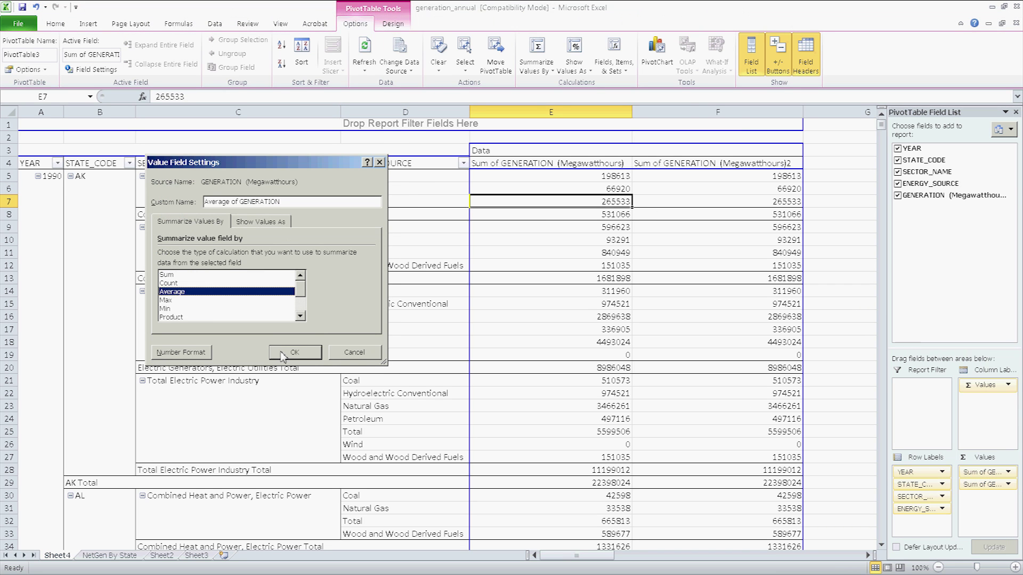
{"action": "left_click", "coordinate": [294, 353]}
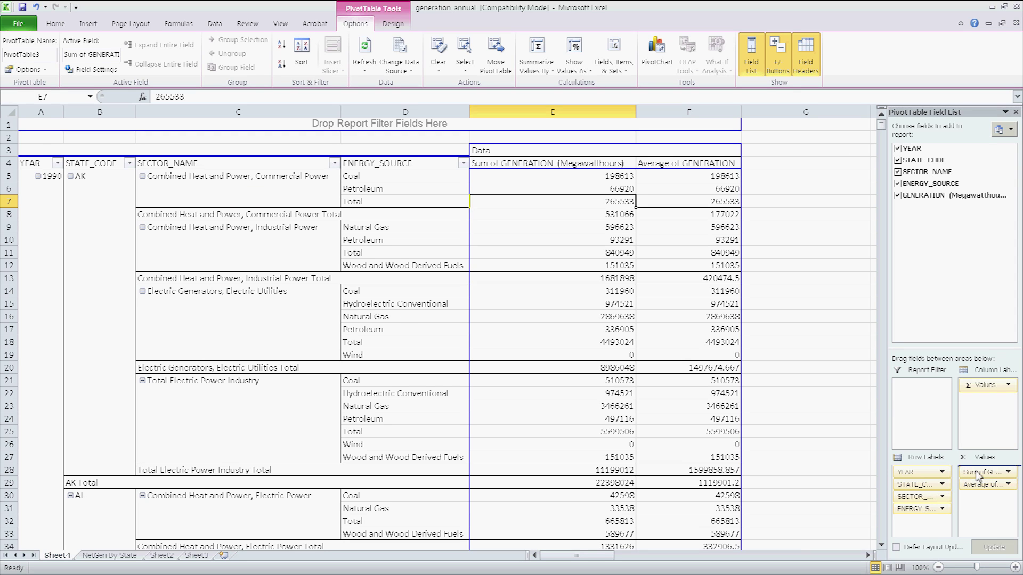
{"action": "left_click_drag", "start_coordinate": [979, 474], "coordinate": [980, 490]}
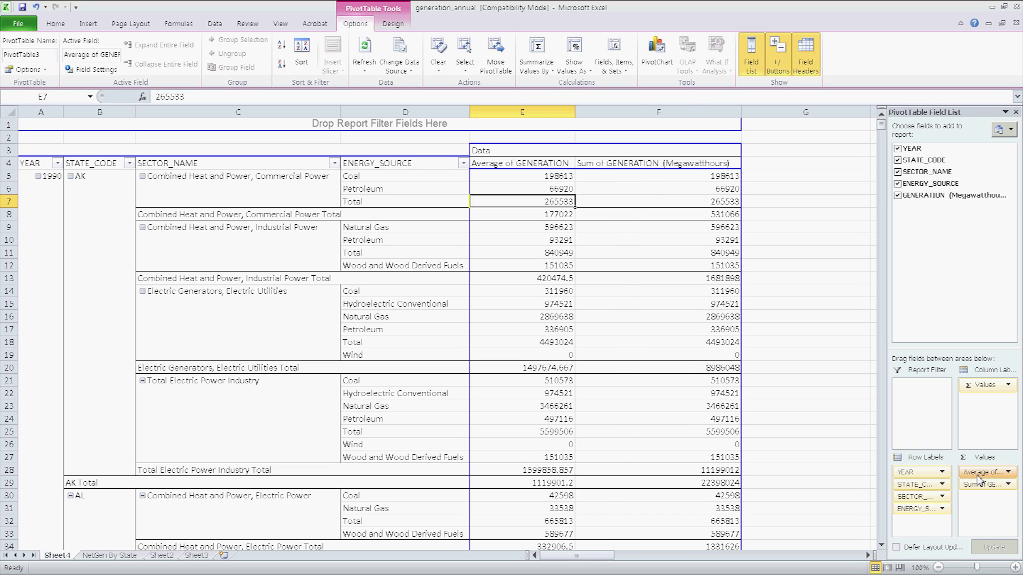
{"action": "left_click_drag", "start_coordinate": [979, 478], "coordinate": [978, 489]}
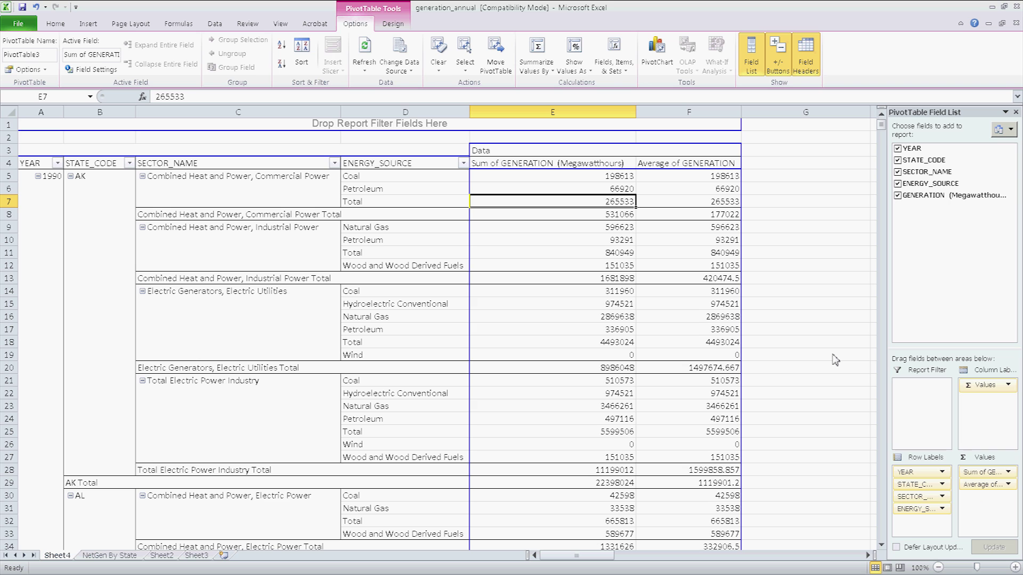
{"action": "left_click_drag", "start_coordinate": [881, 129], "coordinate": [883, 546]}
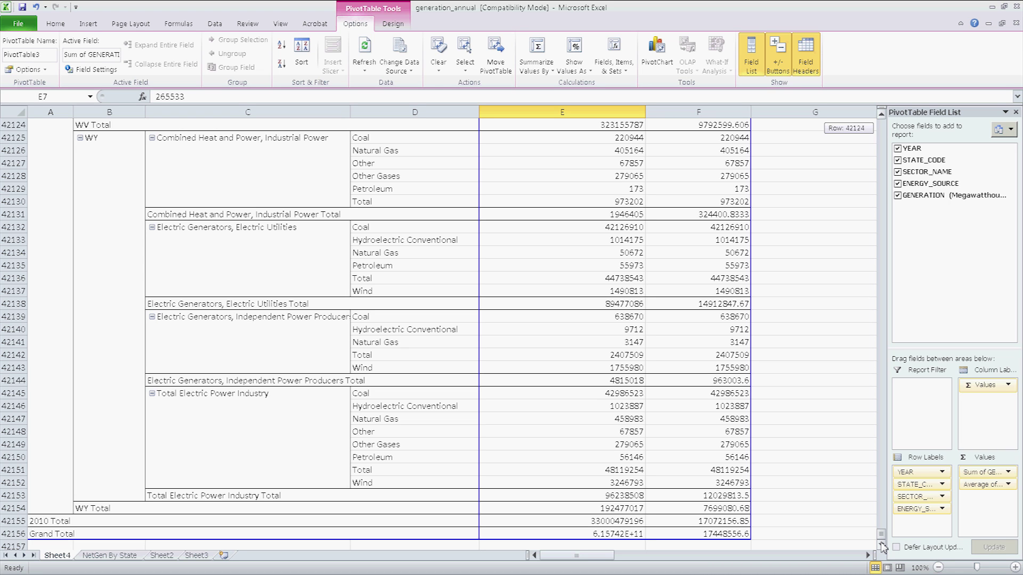
{"action": "left_click_drag", "start_coordinate": [883, 546], "coordinate": [865, 124]}
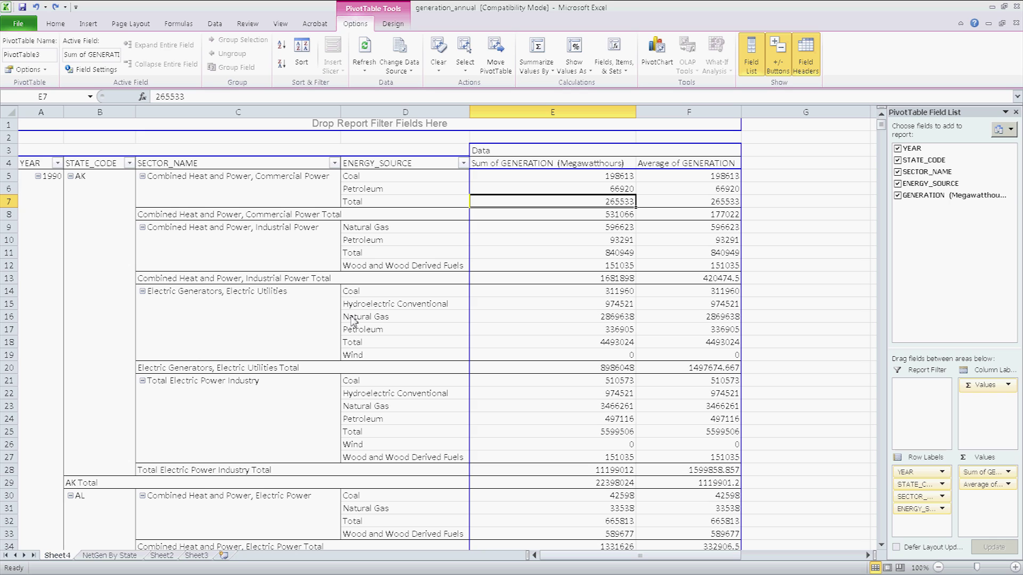
{"action": "left_click_drag", "start_coordinate": [317, 182], "coordinate": [673, 207]}
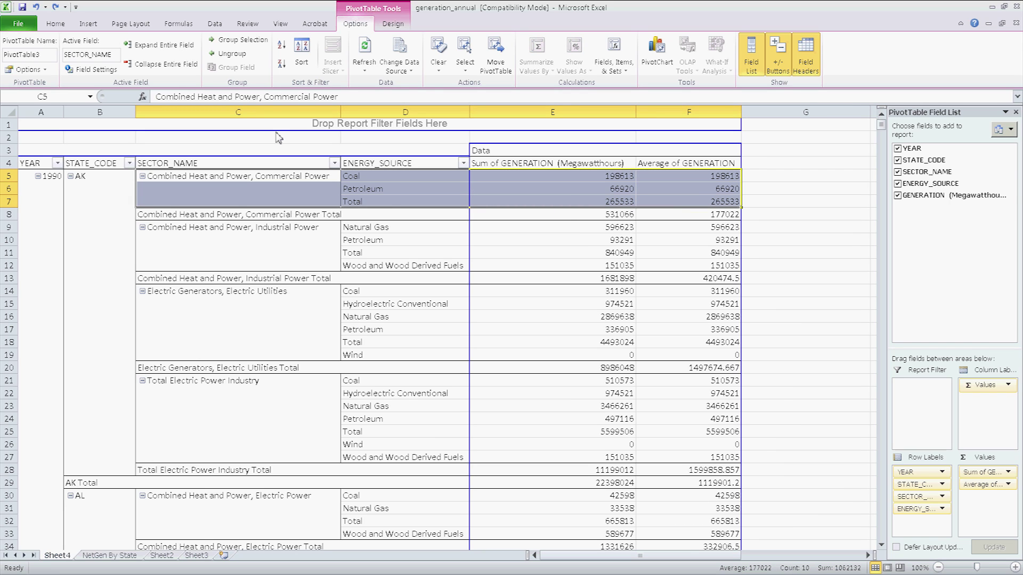
{"action": "left_click", "coordinate": [384, 21]}
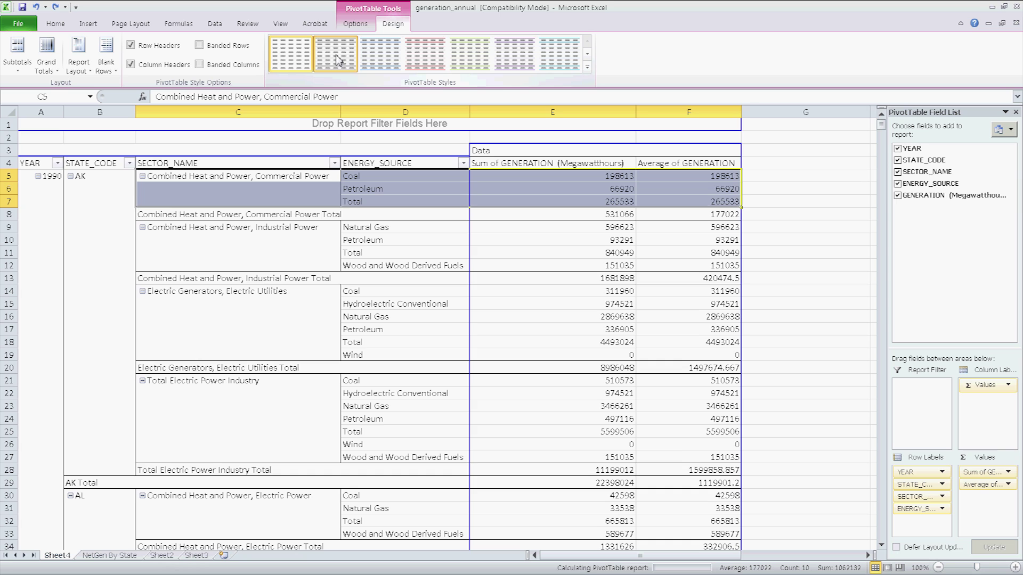
{"action": "left_click", "coordinate": [333, 58]}
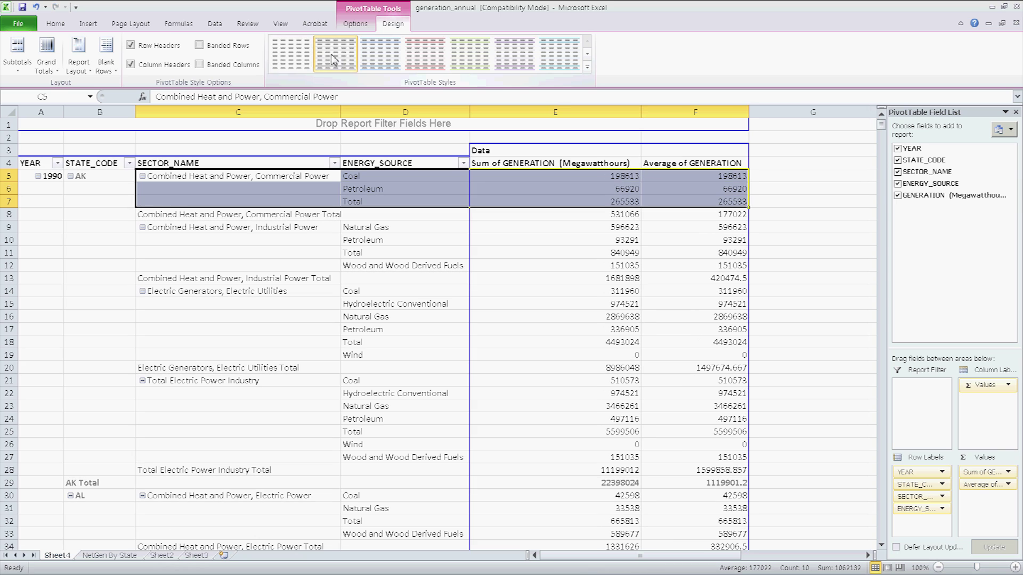
{"action": "left_click", "coordinate": [343, 25]}
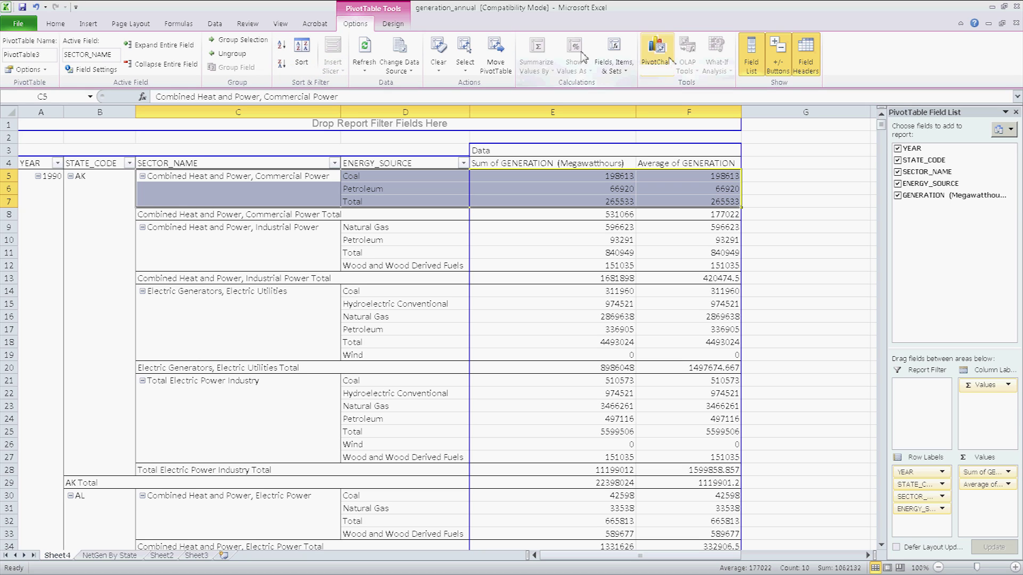
{"action": "left_click", "coordinate": [237, 42]}
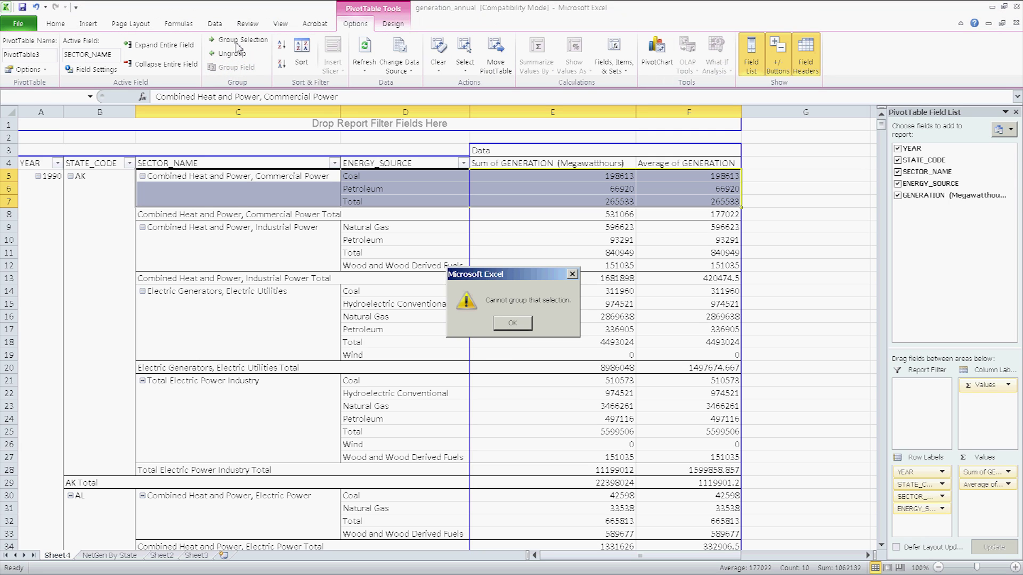
{"action": "left_click", "coordinate": [510, 326]}
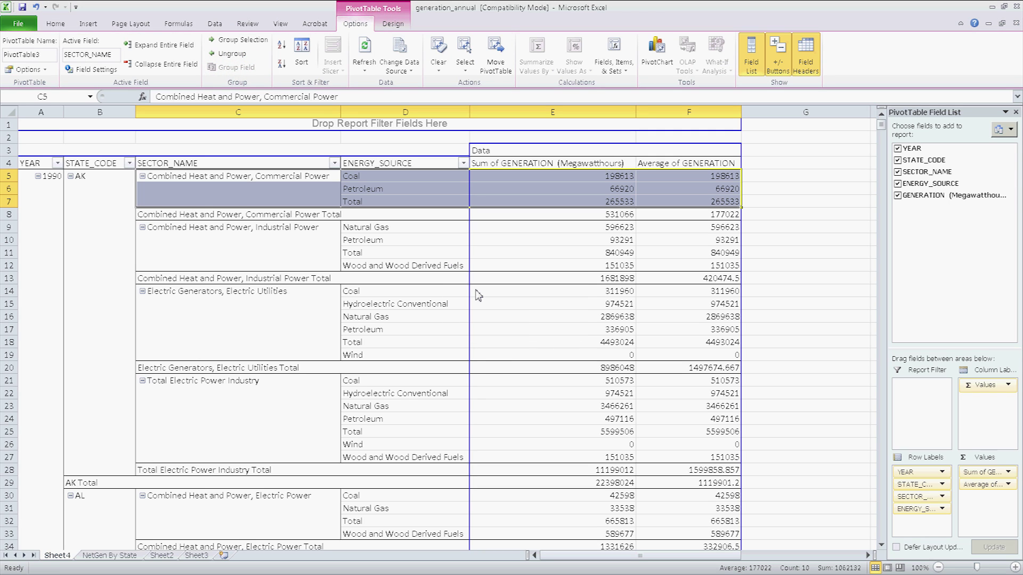
{"action": "left_click", "coordinate": [369, 179]}
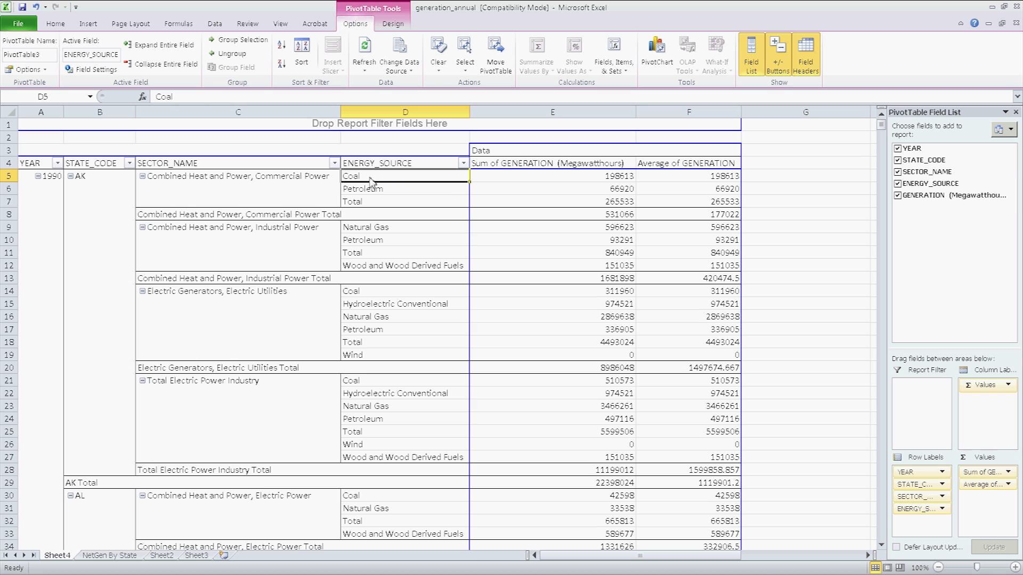
{"action": "left_click_drag", "start_coordinate": [371, 182], "coordinate": [639, 203]}
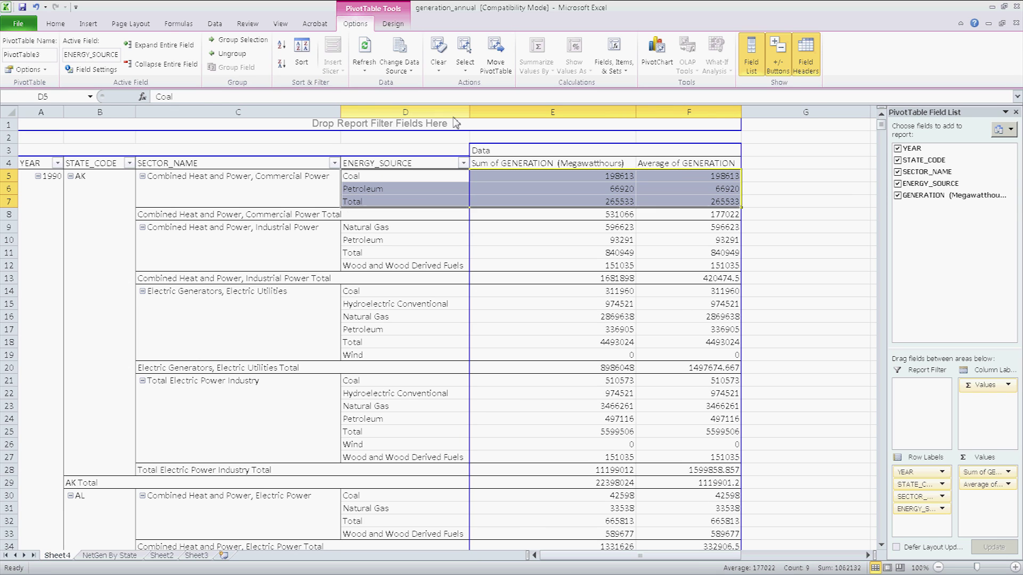
{"action": "left_click", "coordinate": [240, 46]}
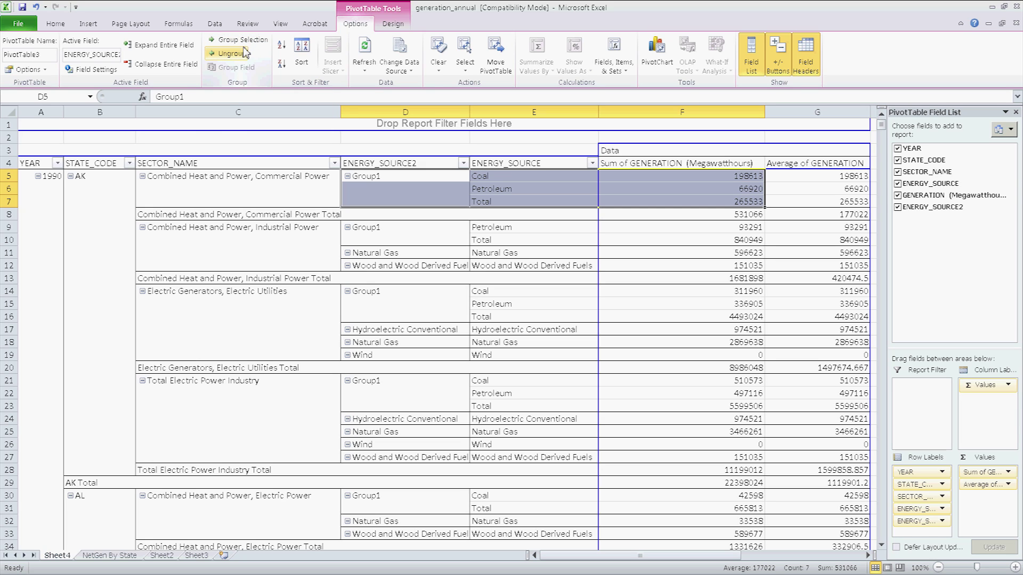
{"action": "left_click", "coordinate": [35, 9]}
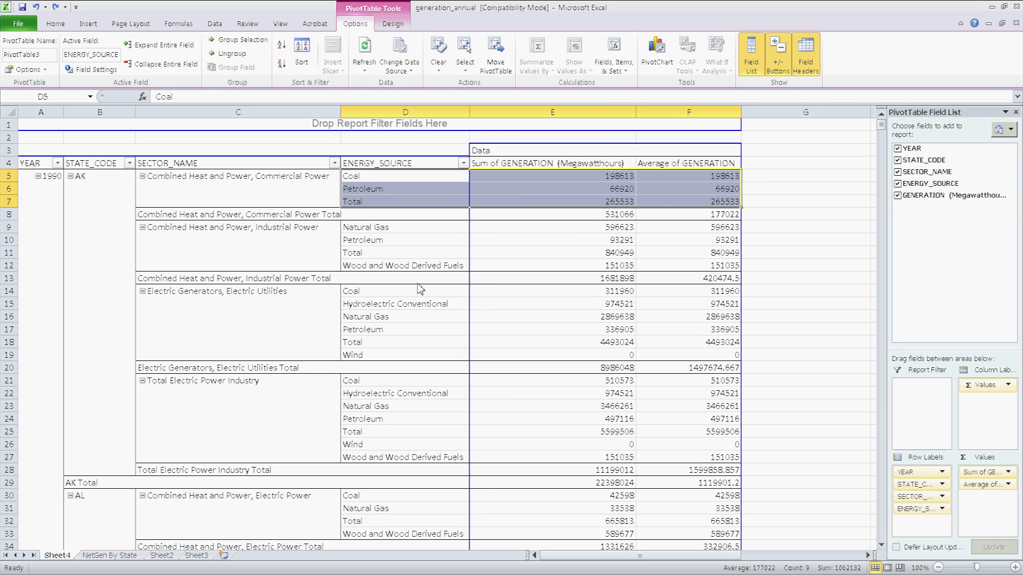
{"action": "left_click", "coordinate": [674, 202]}
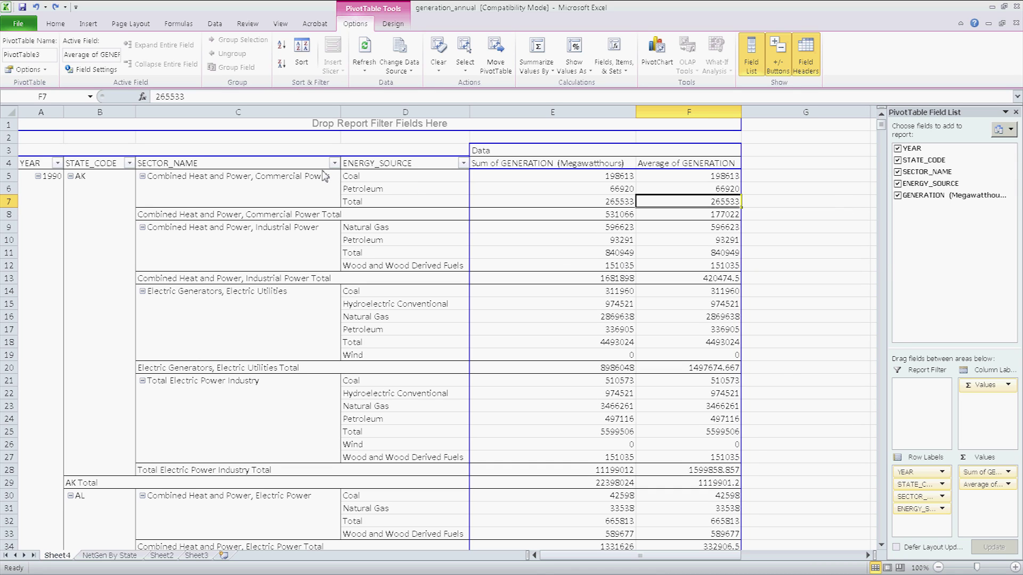
{"action": "left_click", "coordinate": [329, 132]}
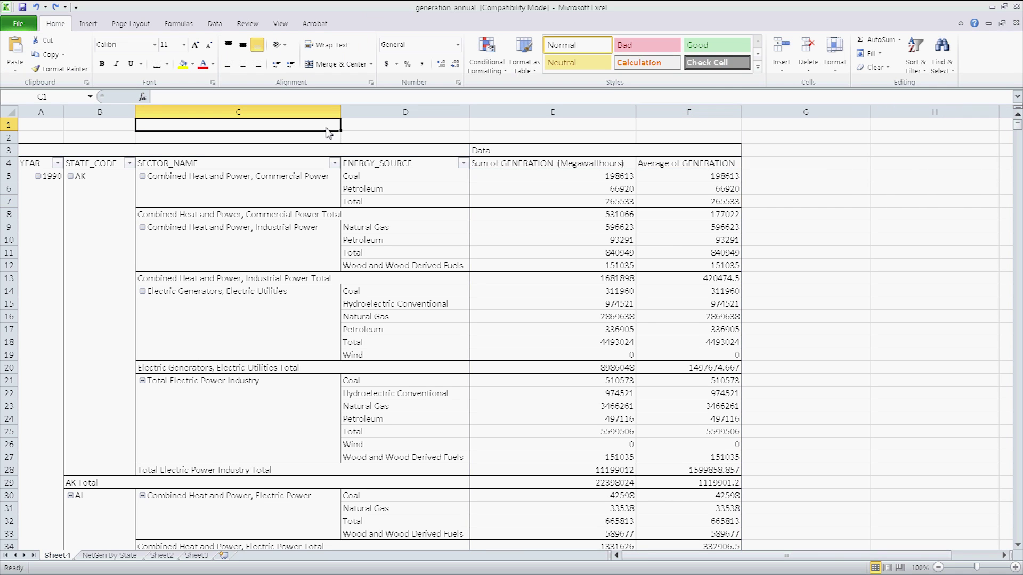
{"action": "left_click", "coordinate": [407, 216]}
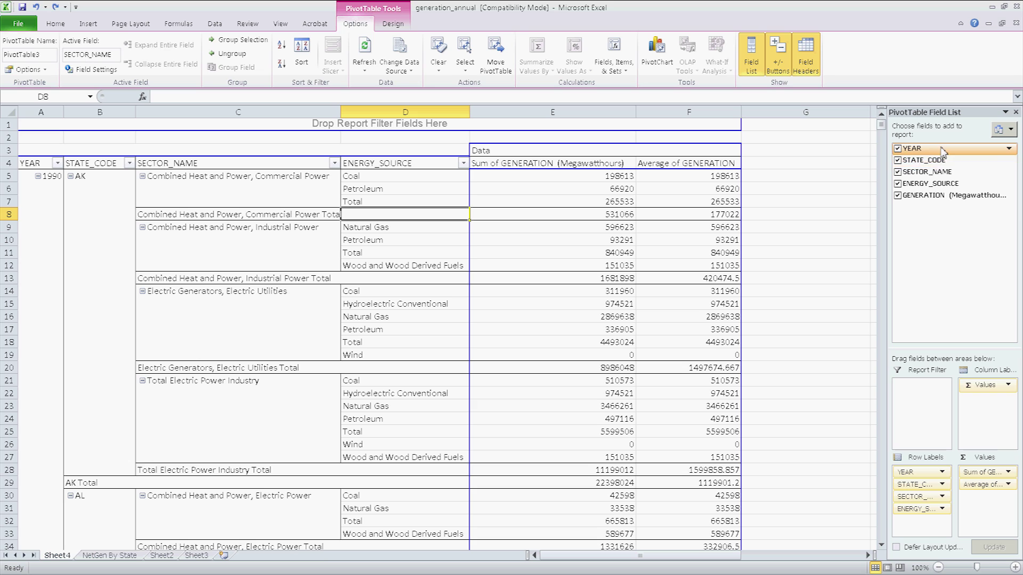
Add STATE_CODE as a report filter set to (All) and autofit column A to fit it
{"action": "left_click_drag", "start_coordinate": [942, 165], "coordinate": [916, 402]}
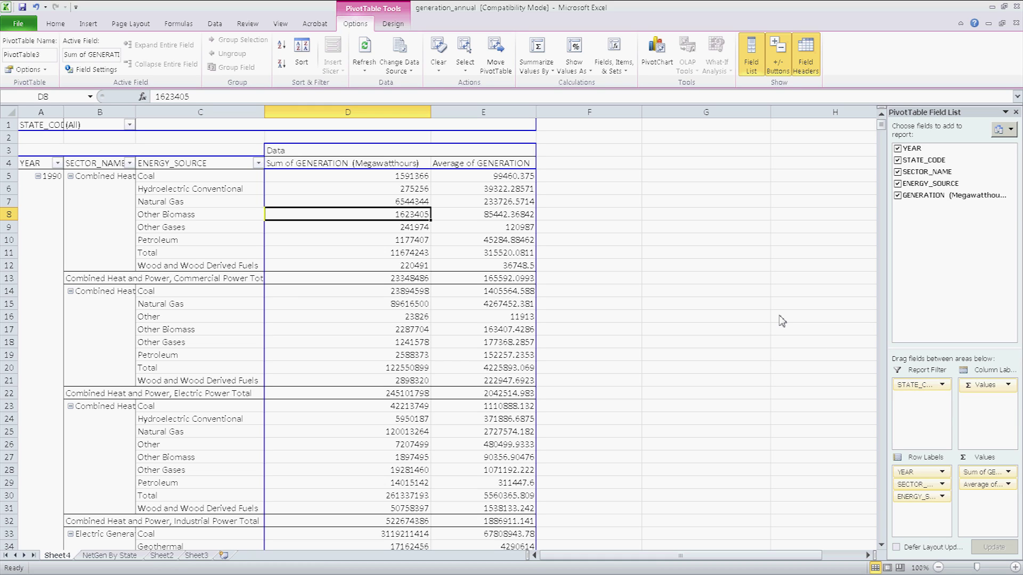
{"action": "double_click", "coordinate": [64, 112]}
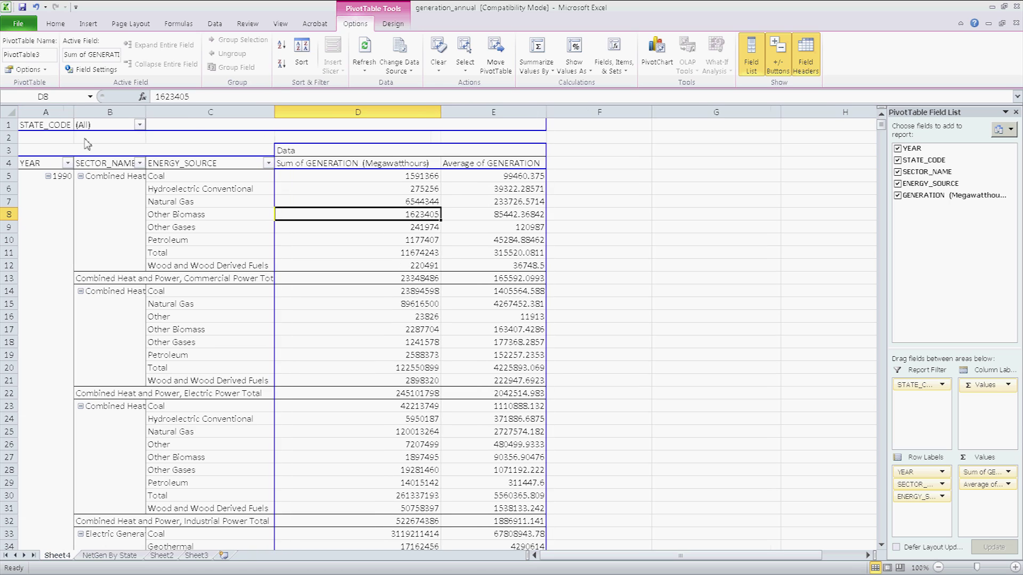
Enable multiple selection in the STATE_CODE filter and clear all states
{"action": "left_click", "coordinate": [139, 126]}
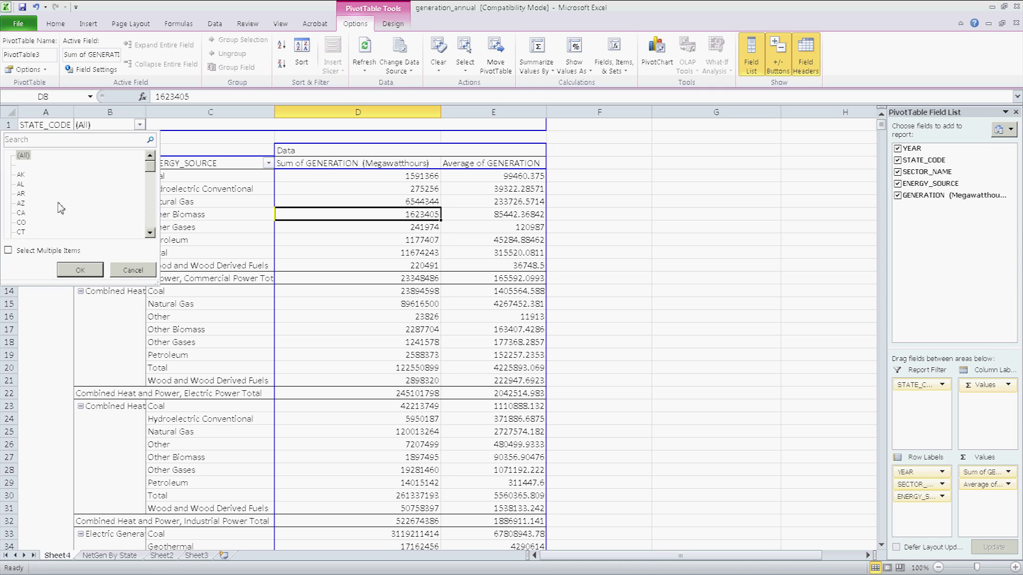
{"action": "left_click", "coordinate": [9, 251]}
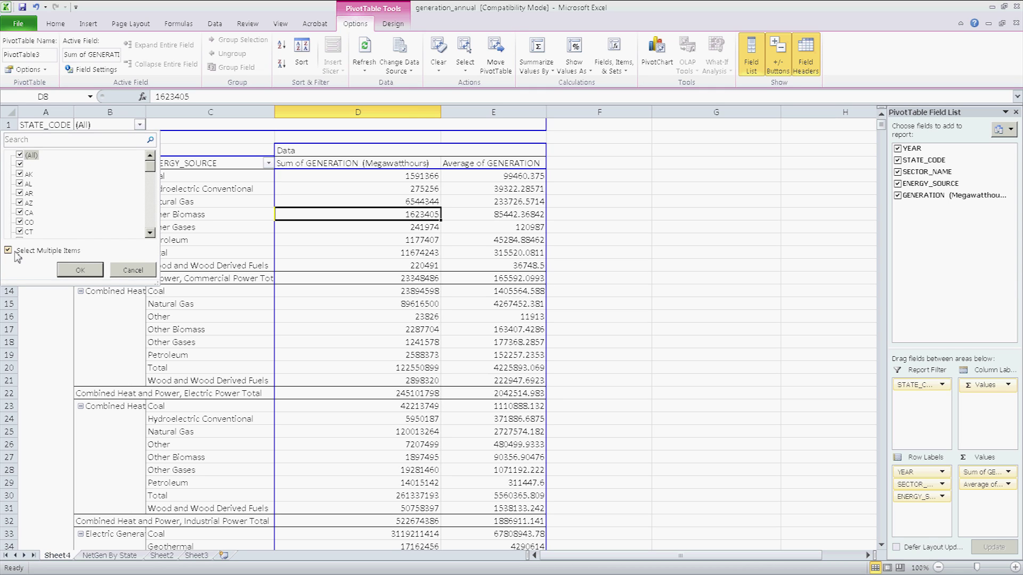
{"action": "left_click", "coordinate": [19, 157]}
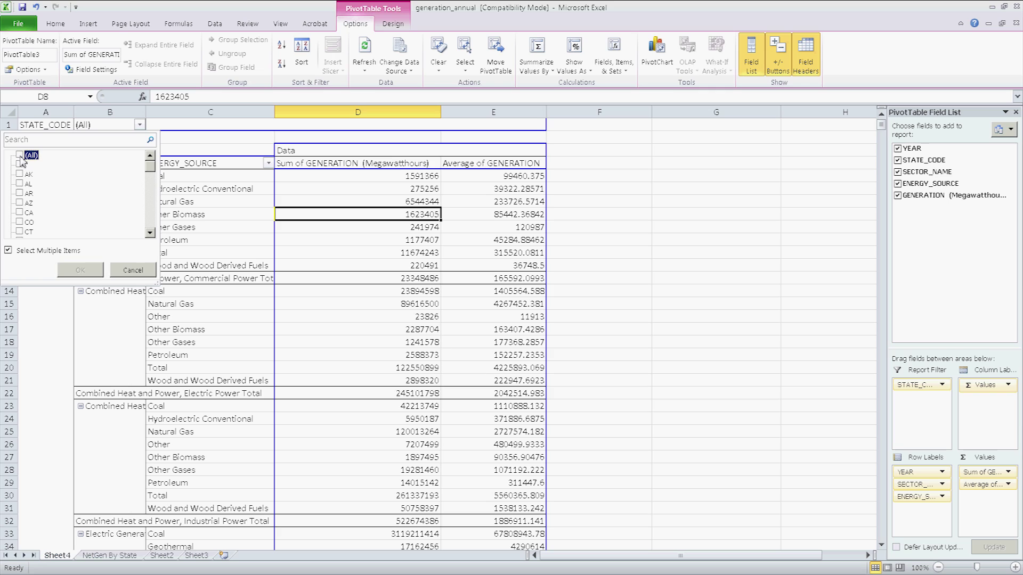
{"action": "mouse_move", "coordinate": [150, 165]}
{"action": "left_mouse_down"}
{"action": "mouse_move", "coordinate": [150, 237]}
{"action": "mouse_move", "coordinate": [144, 153]}
{"action": "left_mouse_up"}
{"action": "left_click", "coordinate": [20, 174]}
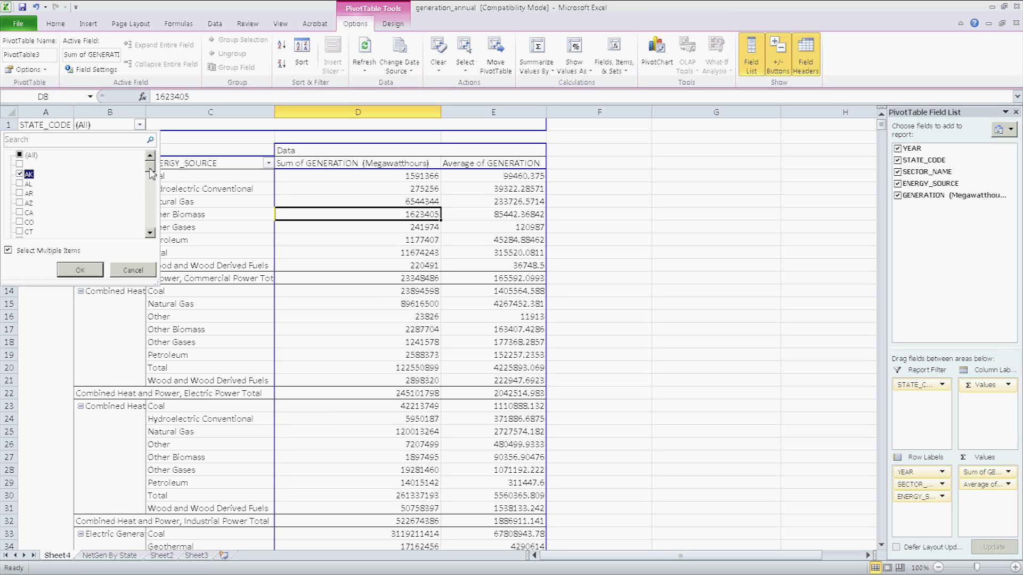
{"action": "mouse_move", "coordinate": [152, 174]}
{"action": "left_mouse_down"}
{"action": "mouse_move", "coordinate": [152, 185]}
{"action": "mouse_move", "coordinate": [151, 169]}
{"action": "left_mouse_up"}
{"action": "left_click", "coordinate": [18, 174]}
Select AR, AZ, CA and FL in the state filter and apply it
{"action": "left_click", "coordinate": [19, 194]}
{"action": "left_click", "coordinate": [20, 203]}
{"action": "left_click", "coordinate": [20, 213]}
{"action": "scroll", "coordinate": [33, 228], "scroll_direction": "down", "scroll_amount": 3}
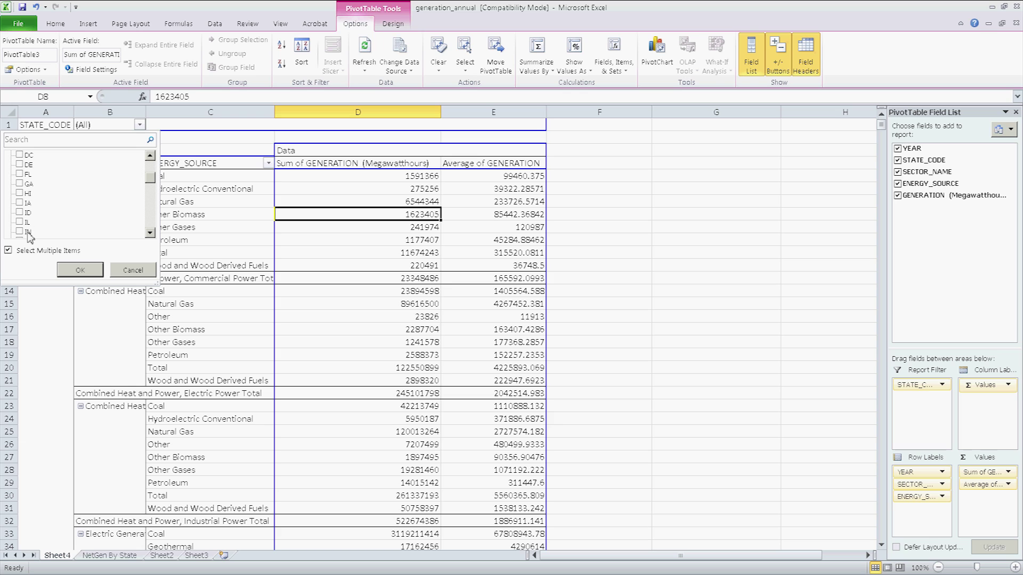
{"action": "left_click", "coordinate": [20, 174]}
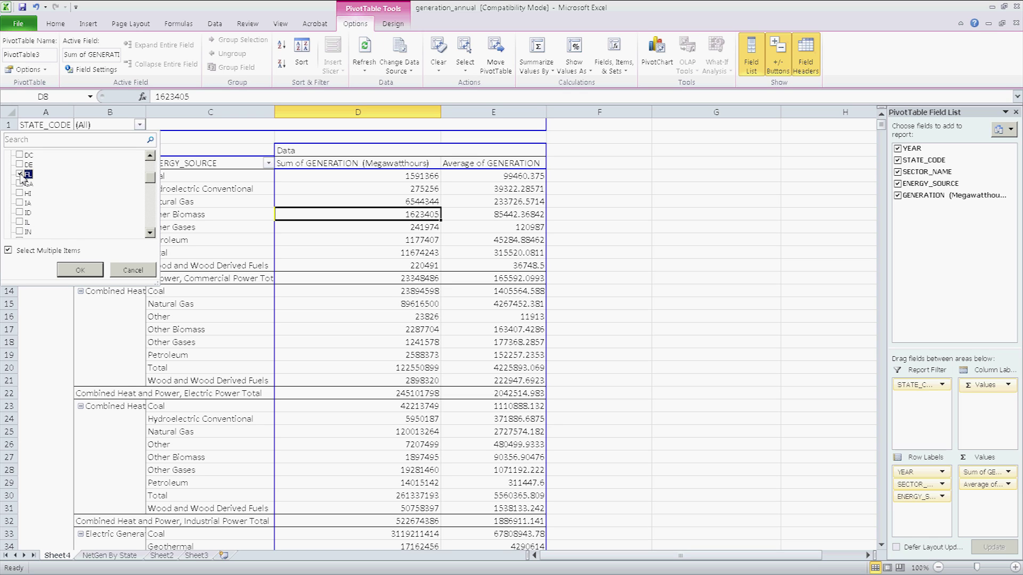
{"action": "left_click", "coordinate": [69, 270]}
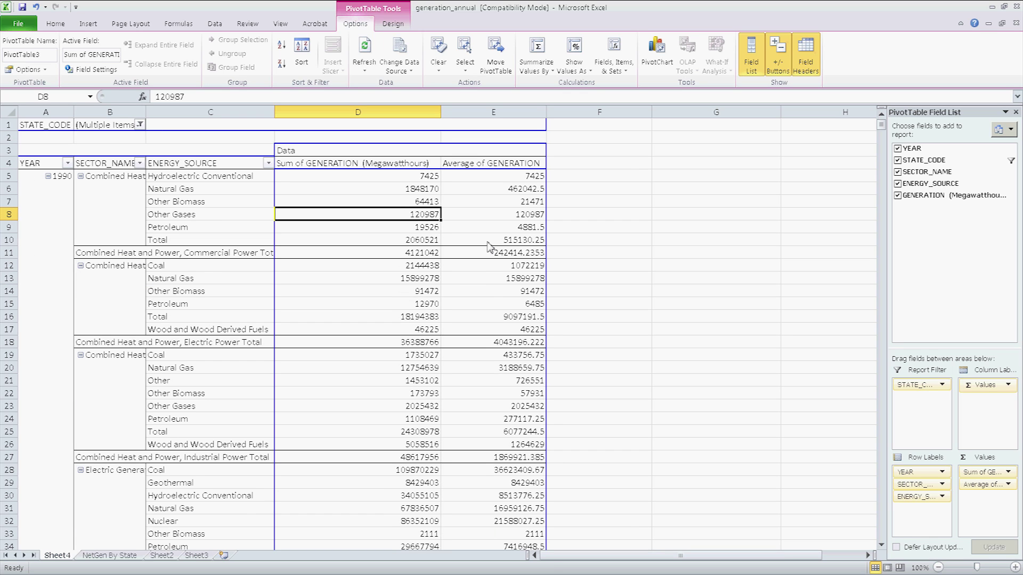
{"action": "left_click_drag", "start_coordinate": [881, 124], "coordinate": [882, 142]}
{"action": "scroll", "coordinate": [612, 275], "scroll_direction": "down", "scroll_amount": 6}
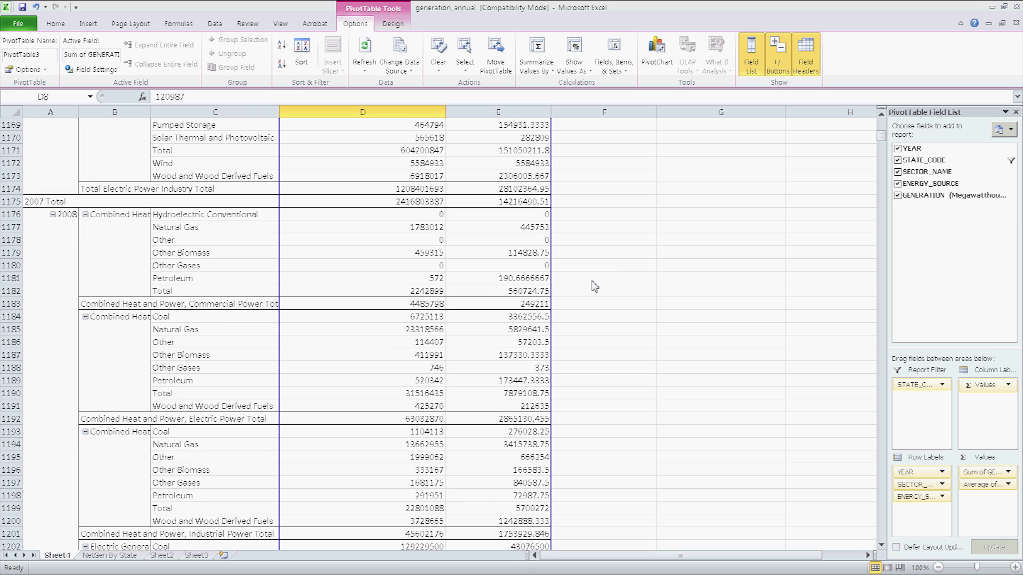
{"action": "scroll", "coordinate": [594, 286], "scroll_direction": "up", "scroll_amount": 18}
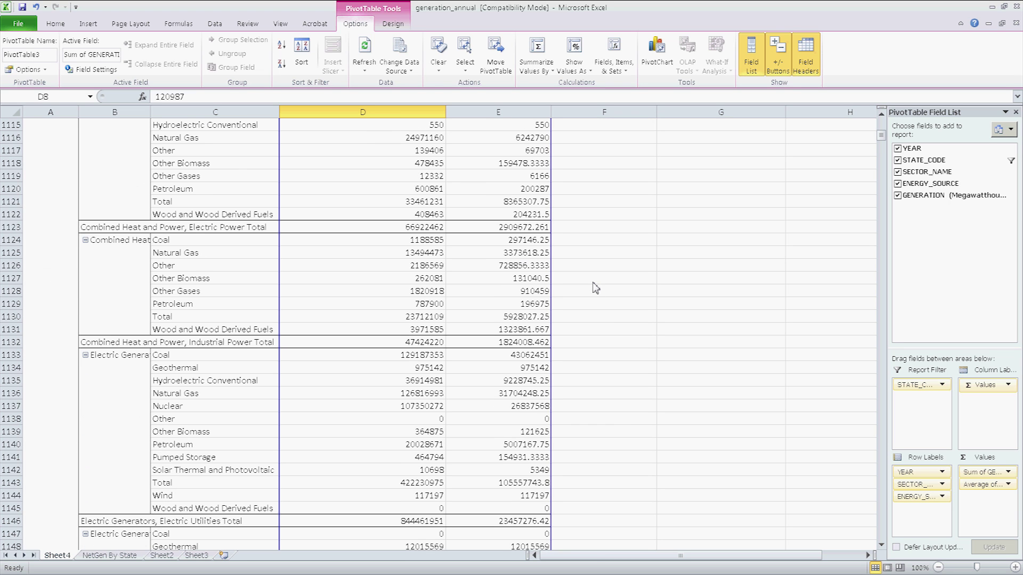
{"action": "scroll", "coordinate": [595, 288], "scroll_direction": "up", "scroll_amount": 8}
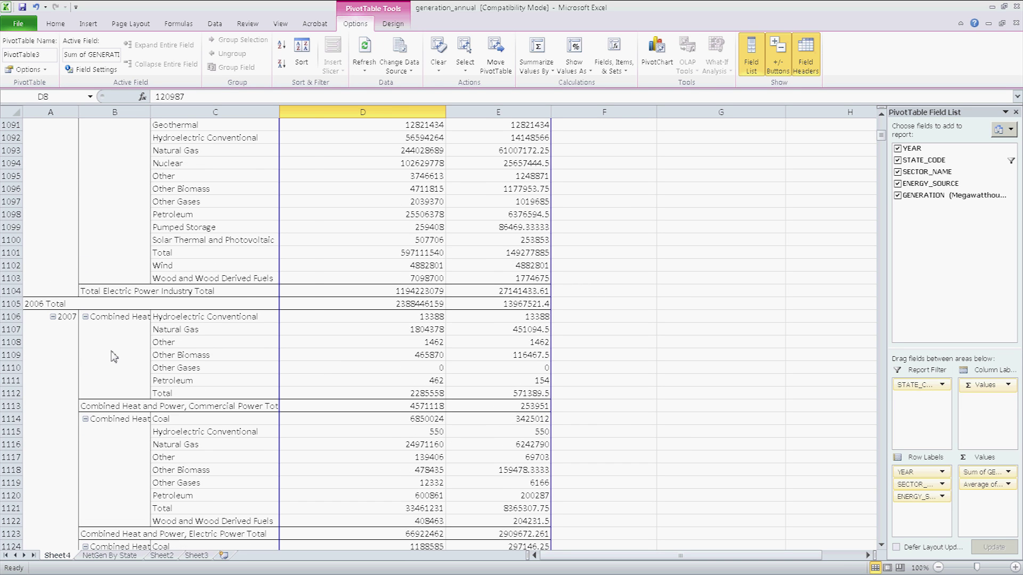
{"action": "scroll", "coordinate": [113, 357], "scroll_direction": "up", "scroll_amount": 14}
{"action": "scroll", "coordinate": [133, 348], "scroll_direction": "up", "scroll_amount": 14}
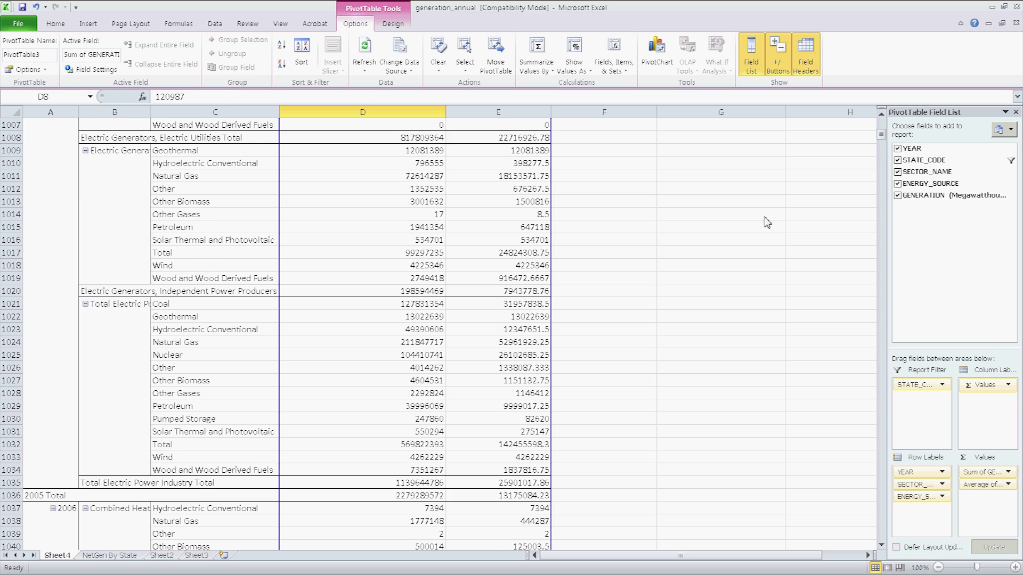
{"action": "left_click_drag", "start_coordinate": [881, 136], "coordinate": [879, 127]}
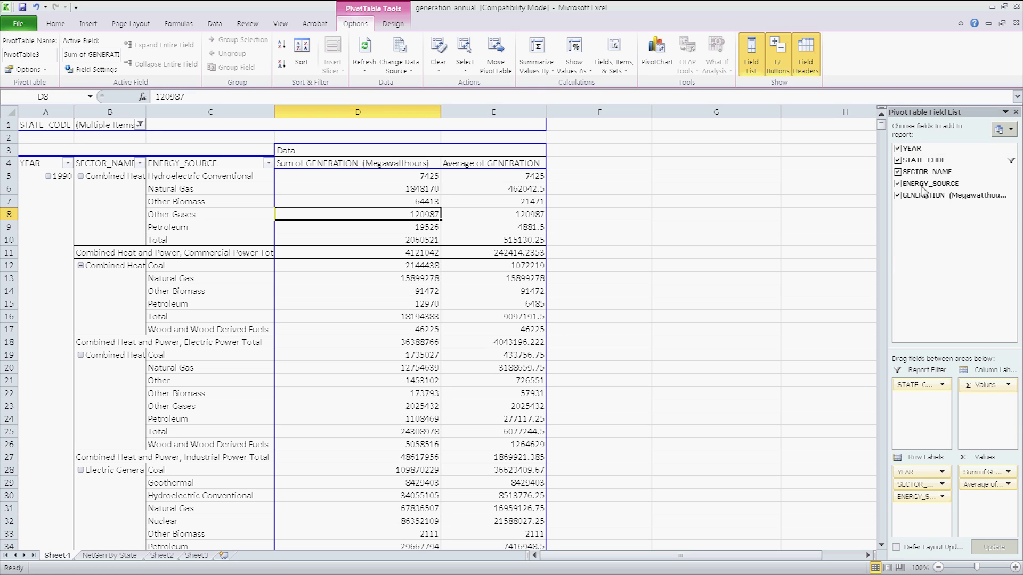
{"action": "left_click_drag", "start_coordinate": [923, 189], "coordinate": [916, 400]}
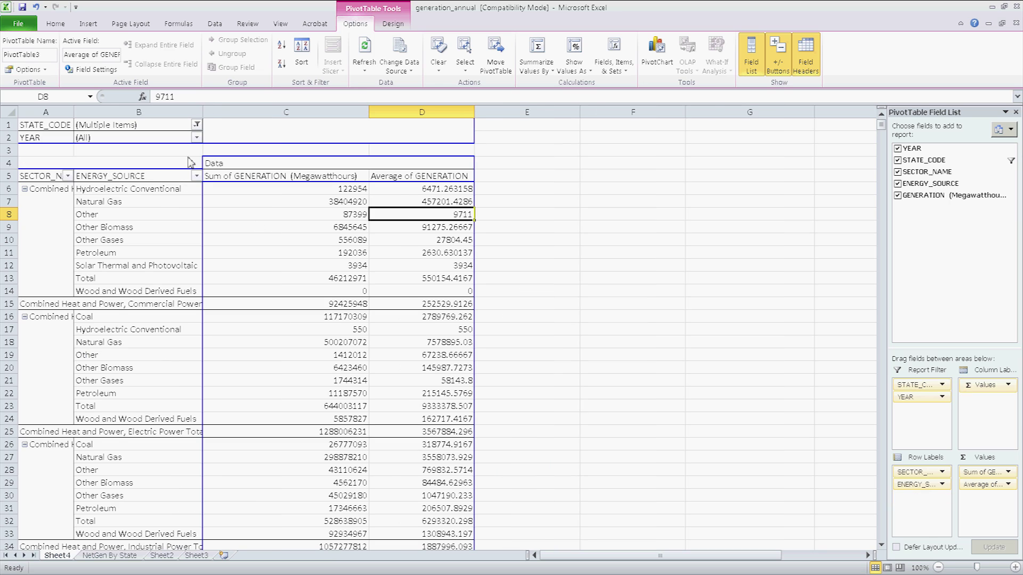
Set the YEAR report filter to 1990 only
{"action": "left_click", "coordinate": [197, 137]}
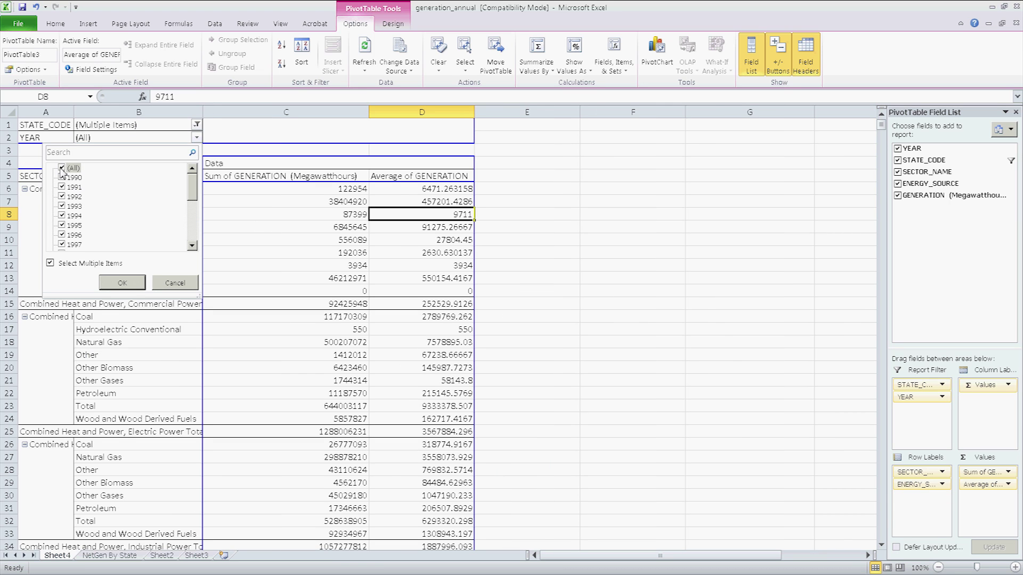
{"action": "left_click", "coordinate": [62, 168]}
{"action": "left_click", "coordinate": [61, 177]}
{"action": "left_click", "coordinate": [120, 282]}
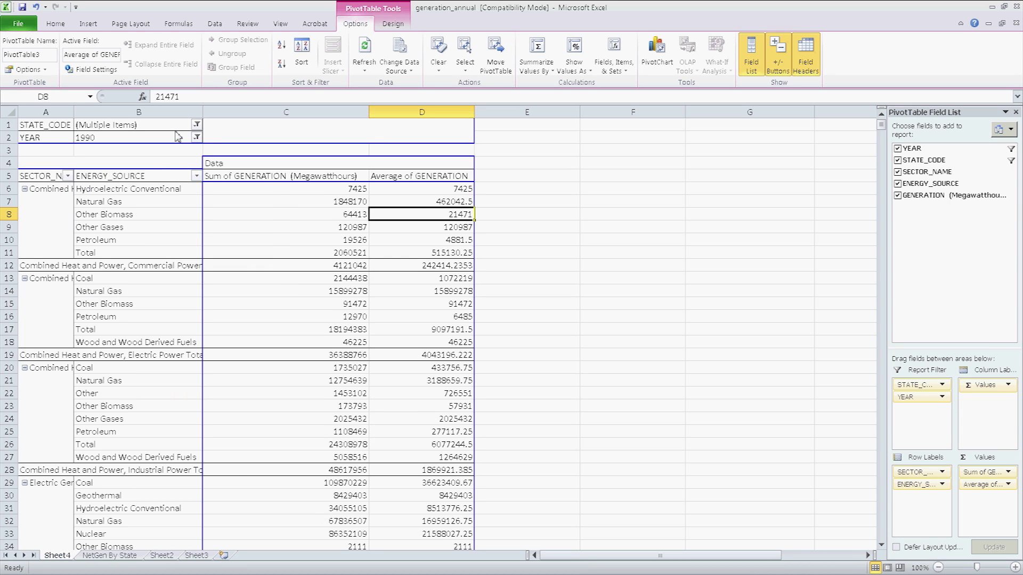
Filter STATE_CODE to AK only and autofit column A for the sector names
{"action": "left_click", "coordinate": [196, 124]}
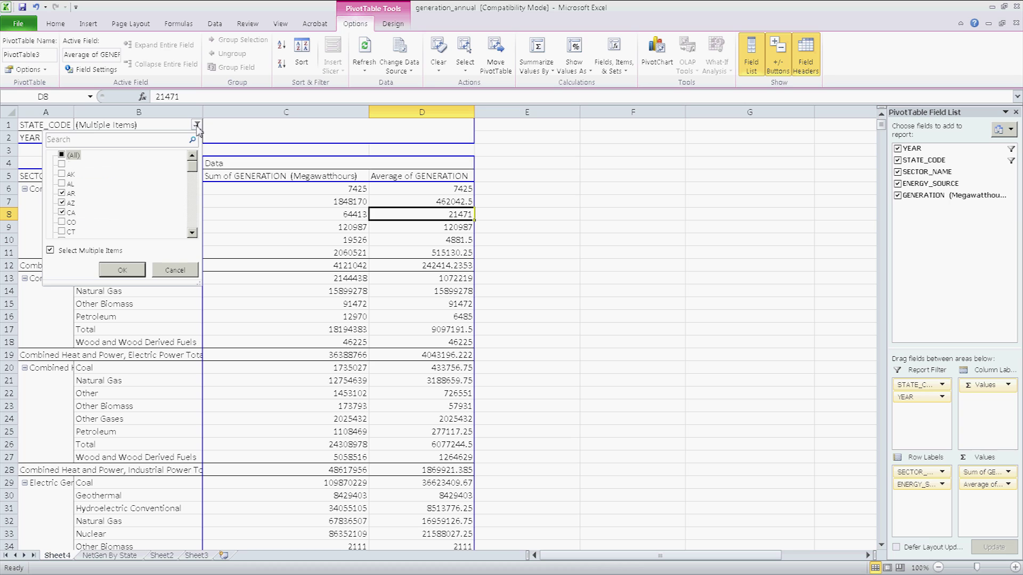
{"action": "left_click", "coordinate": [62, 156]}
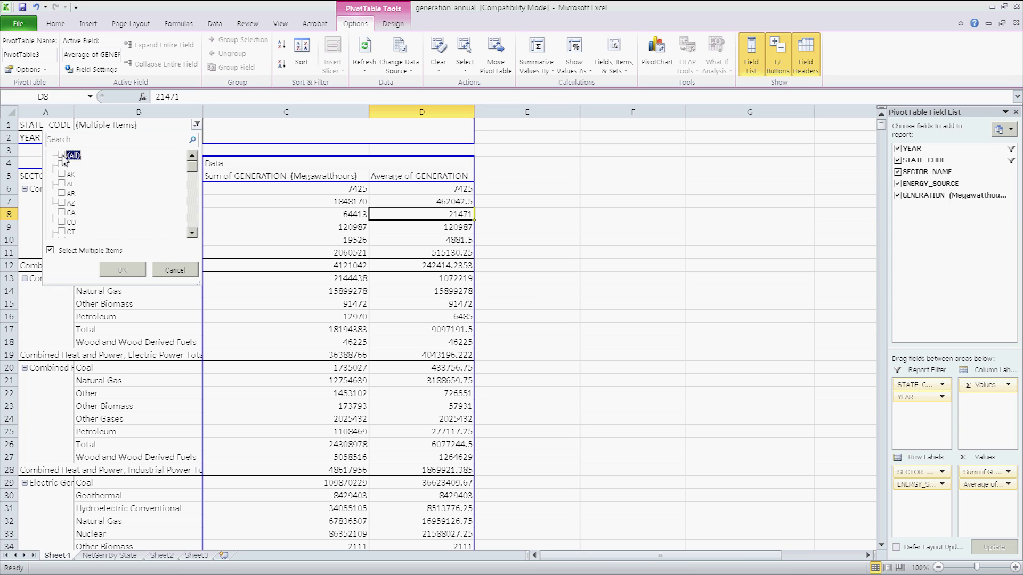
{"action": "left_click", "coordinate": [62, 174]}
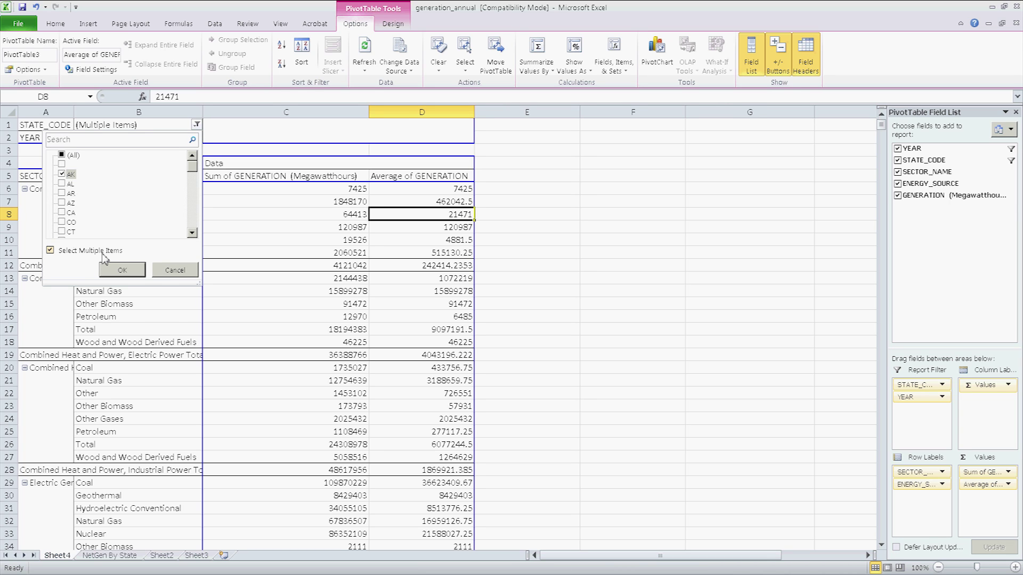
{"action": "left_click", "coordinate": [110, 270]}
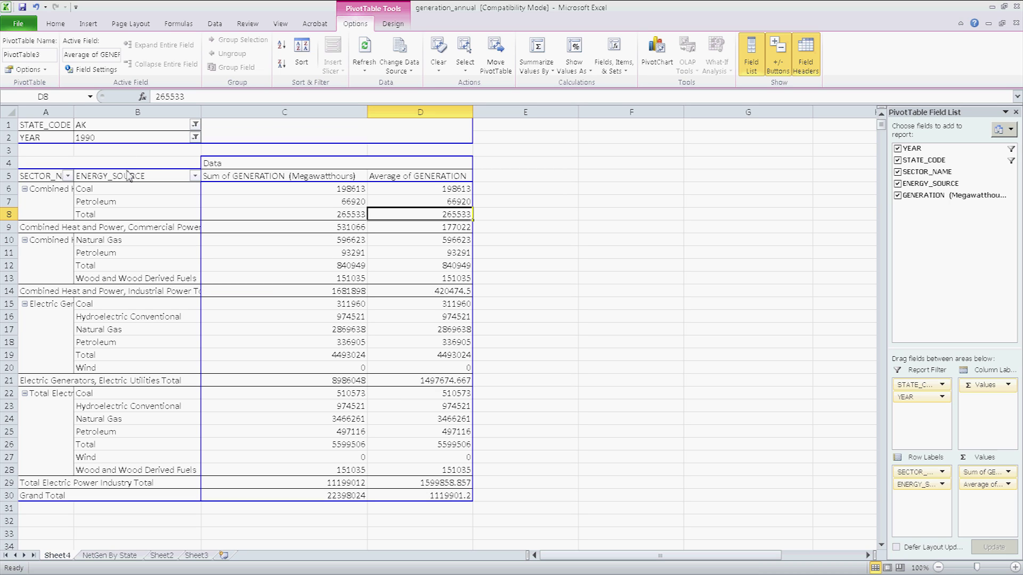
{"action": "double_click", "coordinate": [74, 113]}
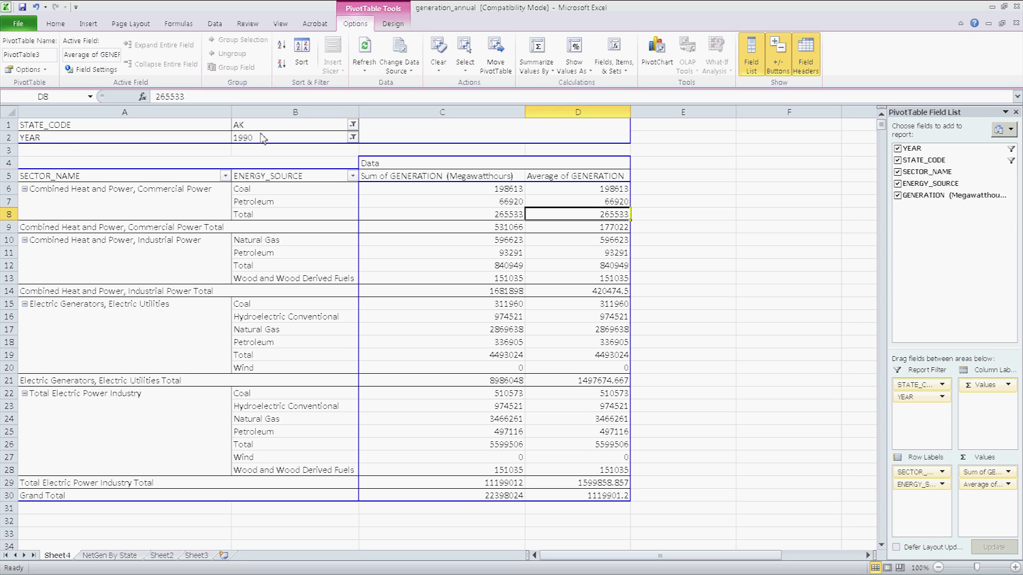
Bring up the YEAR report filter's list of years
{"action": "left_click", "coordinate": [352, 138]}
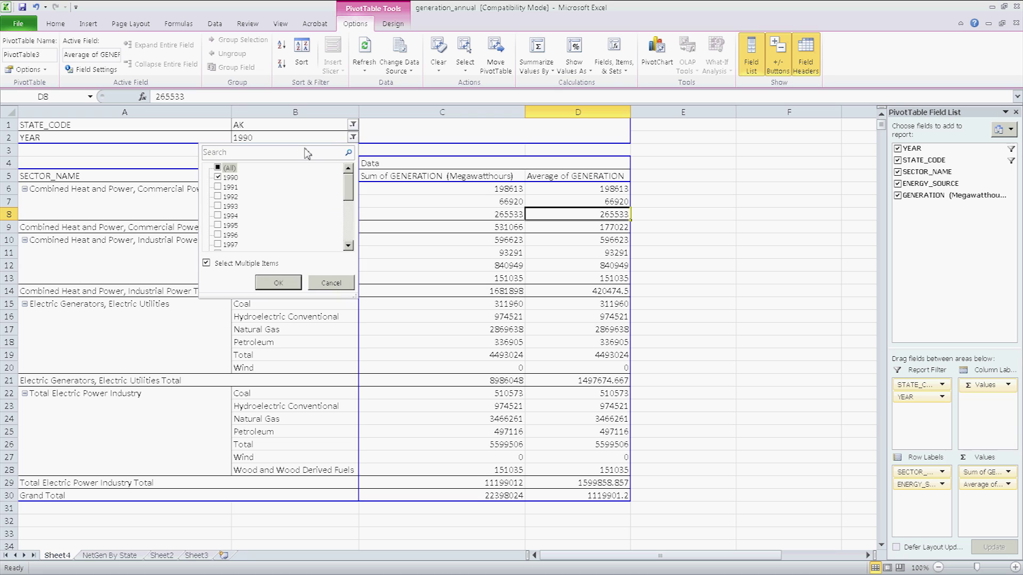
Add 1991 and 1992 to the YEAR filter and review the AK totals for 1990–1992
{"action": "left_click", "coordinate": [217, 188]}
{"action": "left_click", "coordinate": [218, 197]}
{"action": "left_click", "coordinate": [278, 283]}
{"action": "scroll", "coordinate": [266, 219], "scroll_direction": "down", "scroll_amount": 2}
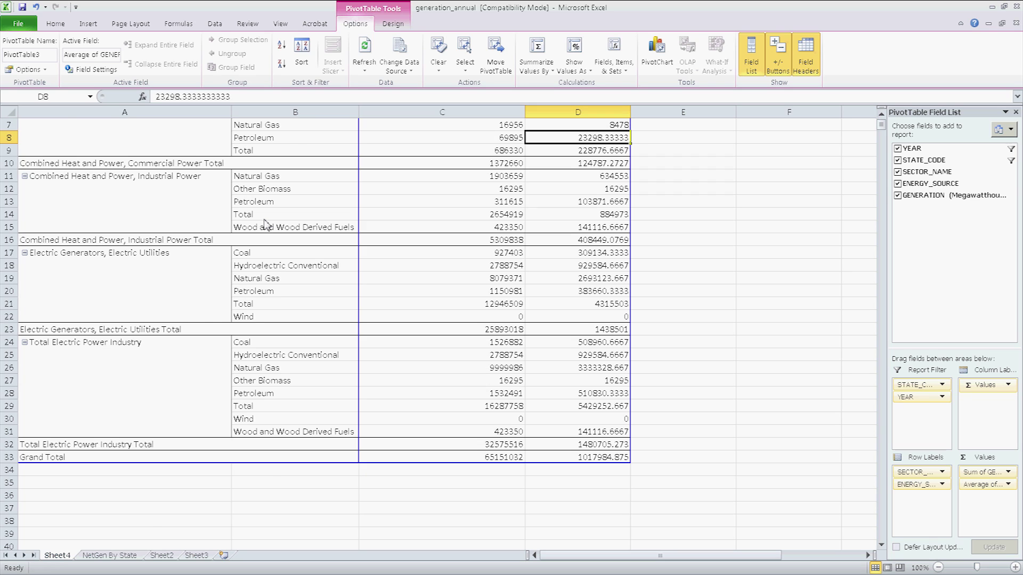
{"action": "scroll", "coordinate": [265, 222], "scroll_direction": "up", "scroll_amount": 2}
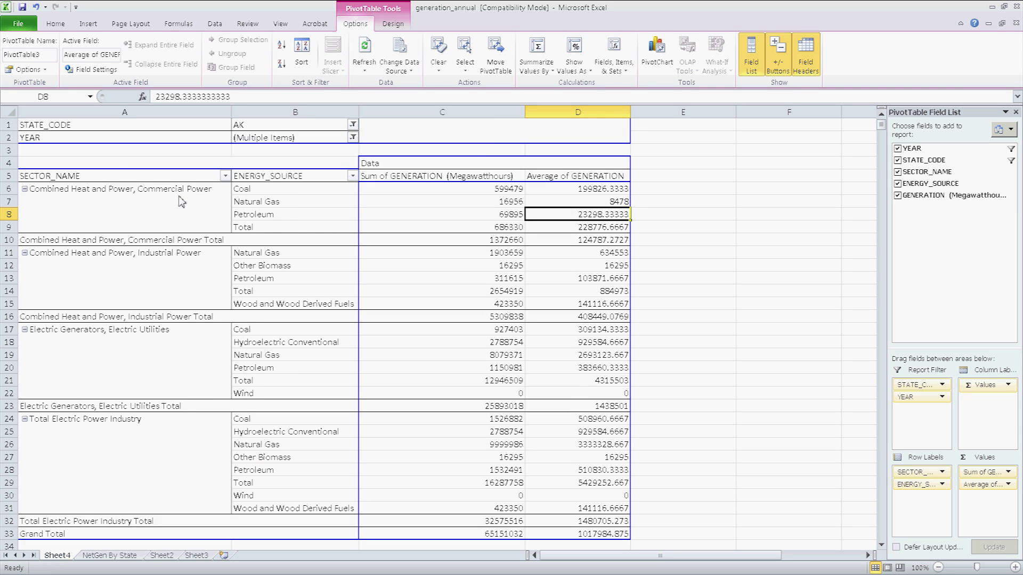
{"action": "scroll", "coordinate": [162, 424], "scroll_direction": "down", "scroll_amount": 2}
{"action": "scroll", "coordinate": [157, 413], "scroll_direction": "up", "scroll_amount": 2}
{"action": "left_click", "coordinate": [110, 203]}
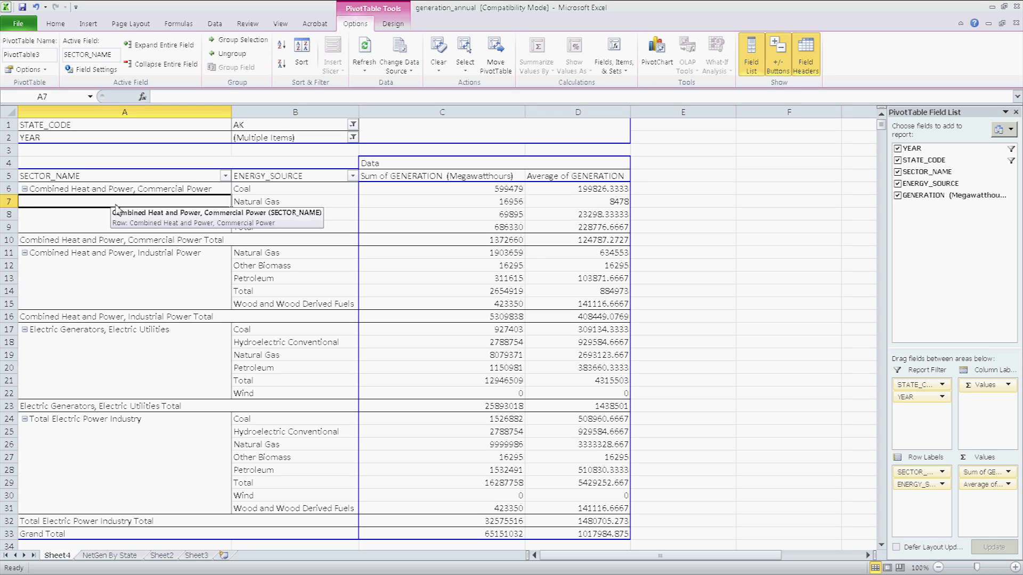
{"action": "left_click", "coordinate": [123, 382]}
{"action": "scroll", "coordinate": [117, 421], "scroll_direction": "down", "scroll_amount": 1}
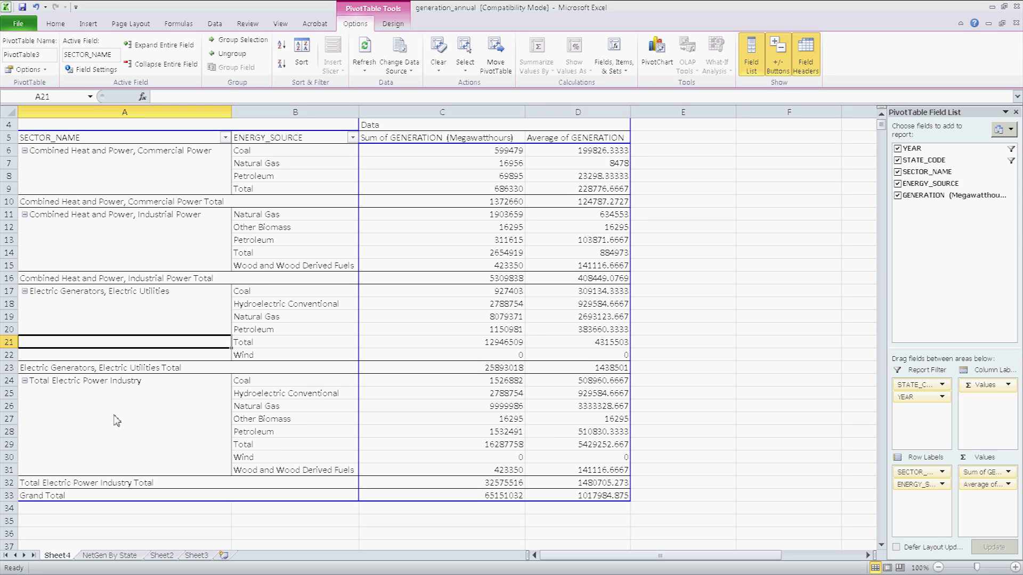
{"action": "left_click", "coordinate": [116, 421]}
{"action": "scroll", "coordinate": [110, 343], "scroll_direction": "up", "scroll_amount": 1}
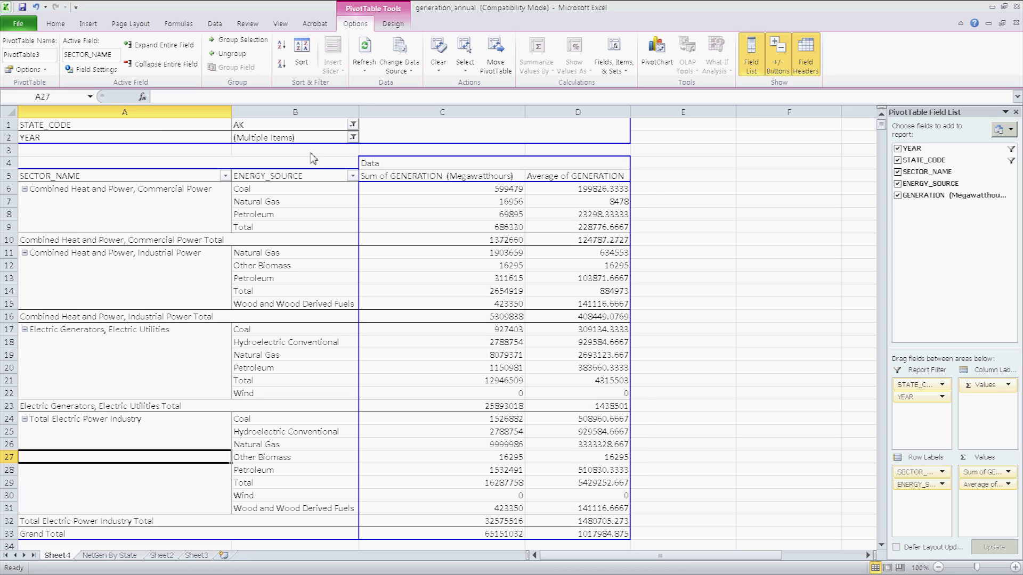
Reset the YEAR report filter to (All) so every year is included
{"action": "left_click", "coordinate": [353, 138]}
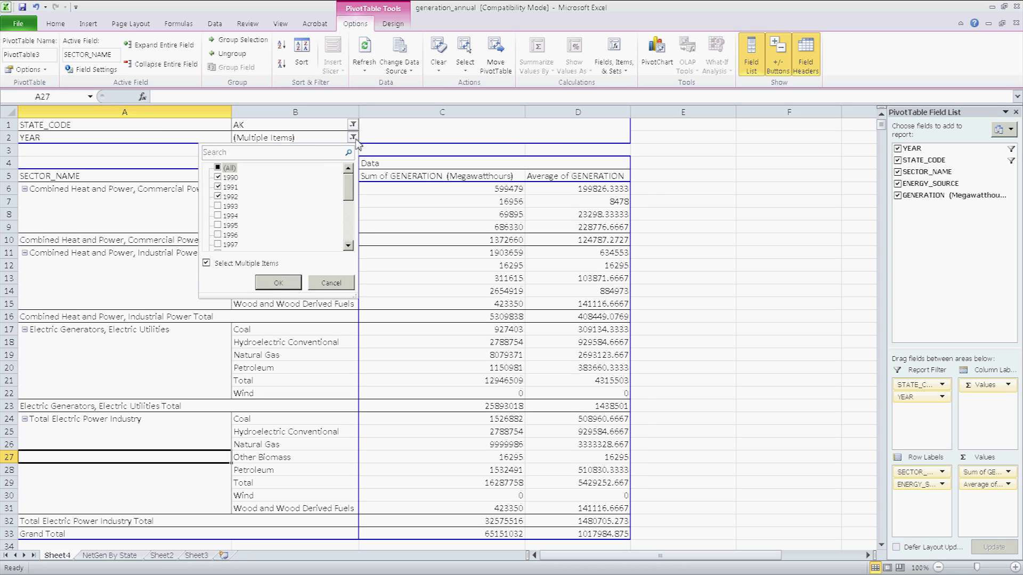
{"action": "left_click", "coordinate": [218, 168]}
{"action": "left_click", "coordinate": [277, 283]}
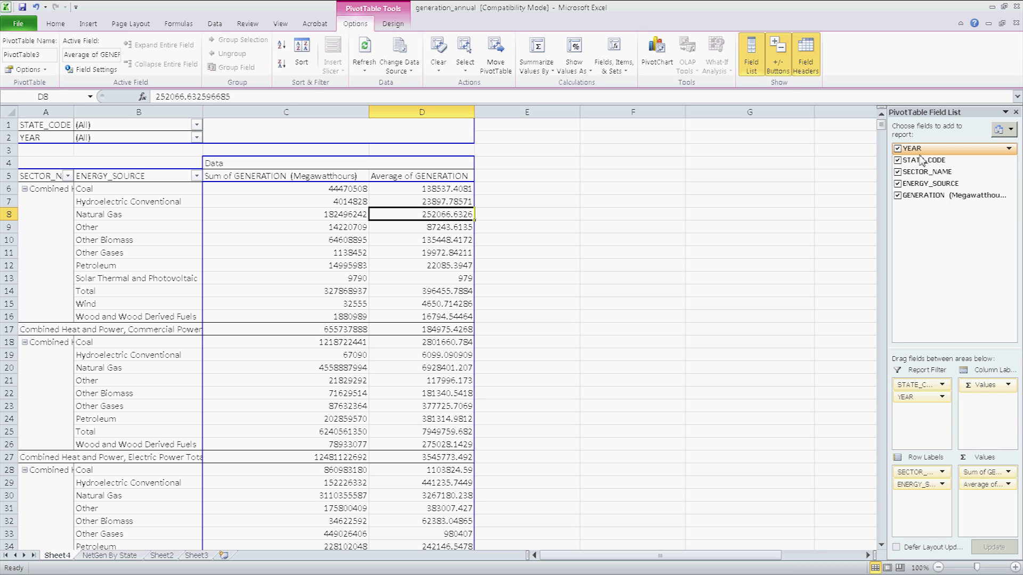
Move YEAR, then STATE_CODE, from Report Filter into Row Labels above SECTOR_NAME
{"action": "left_click_drag", "start_coordinate": [893, 472], "coordinate": [912, 465]}
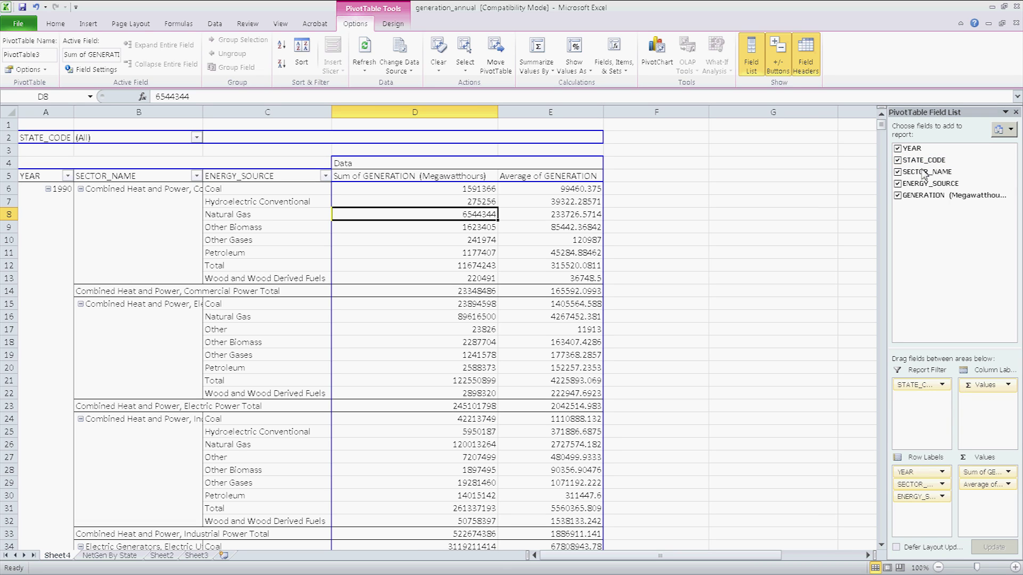
{"action": "left_click_drag", "start_coordinate": [924, 174], "coordinate": [913, 481]}
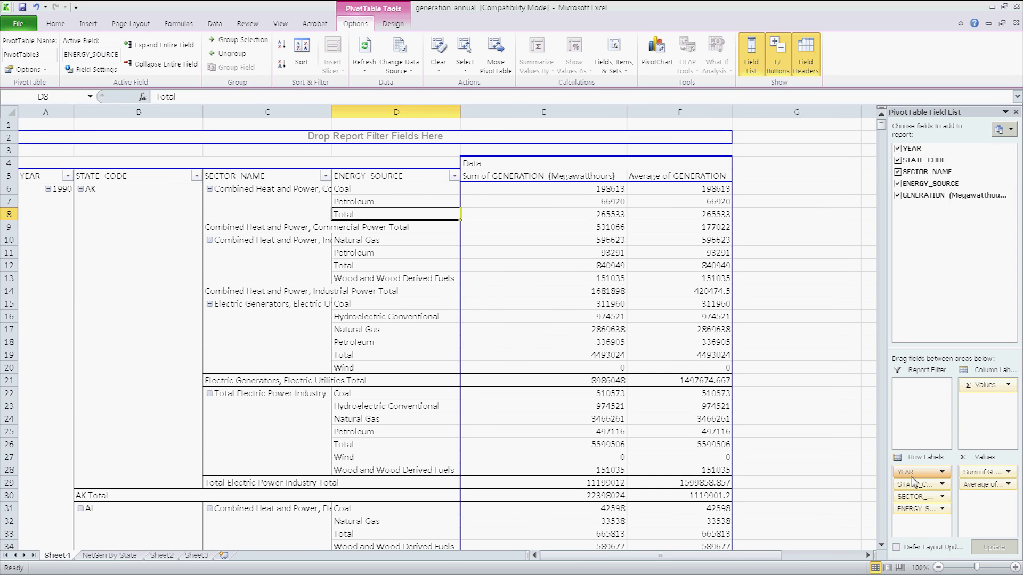